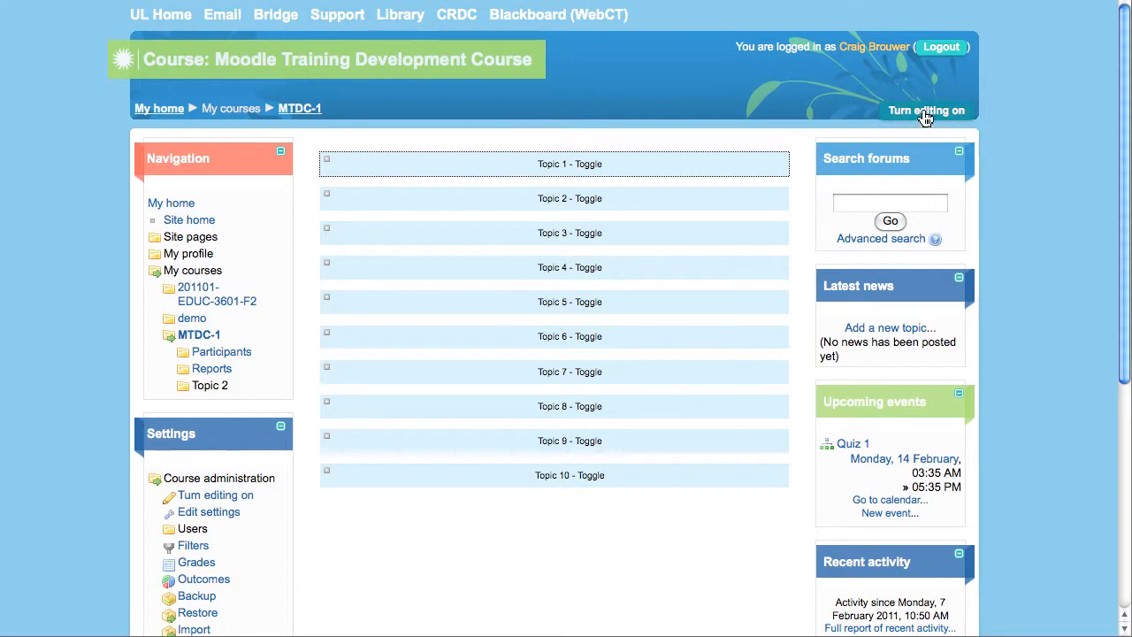
# - Turn editing on and add a Quiz activity to Topic 1 of the MTDC-1 course
pyautogui.click(924, 115)
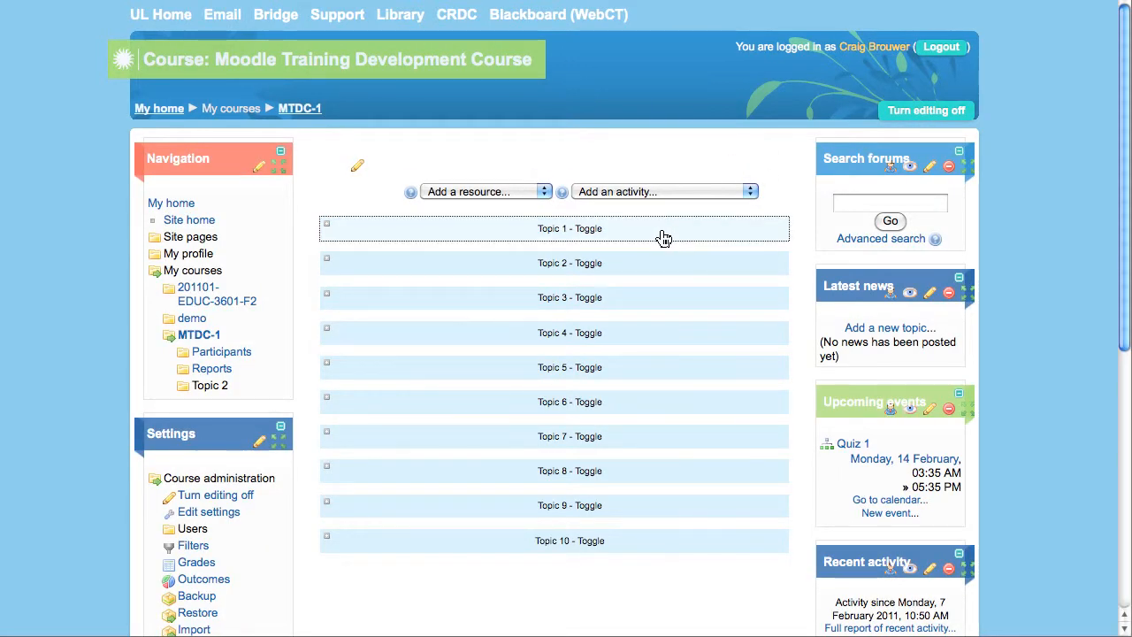
pyautogui.click(661, 234)
pyautogui.click(545, 293)
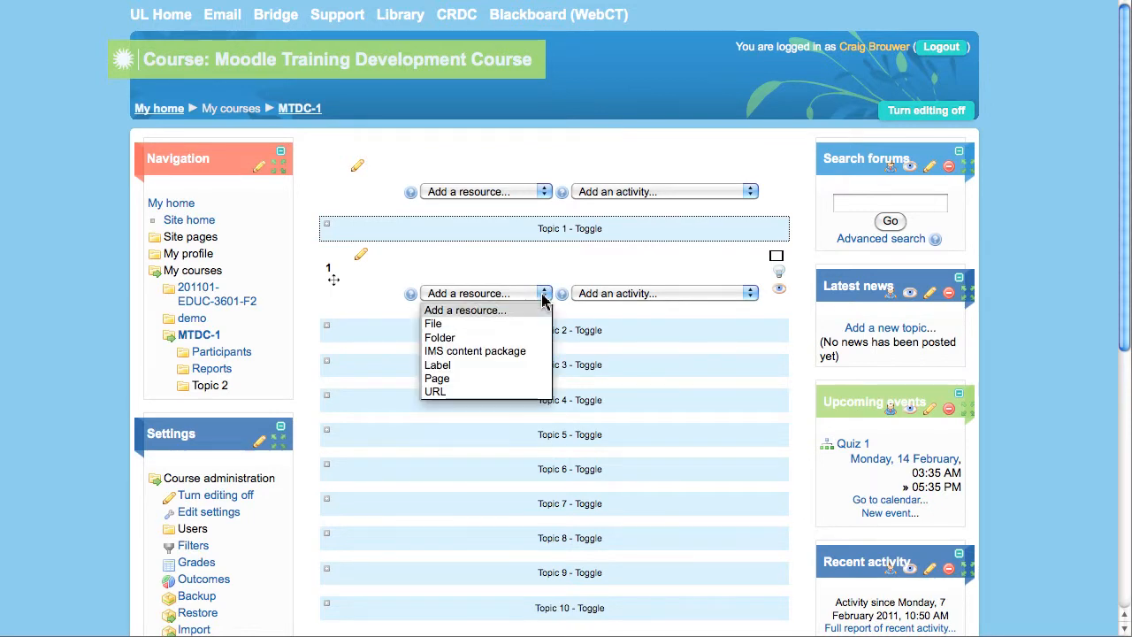
pyautogui.click(544, 293)
pyautogui.click(748, 294)
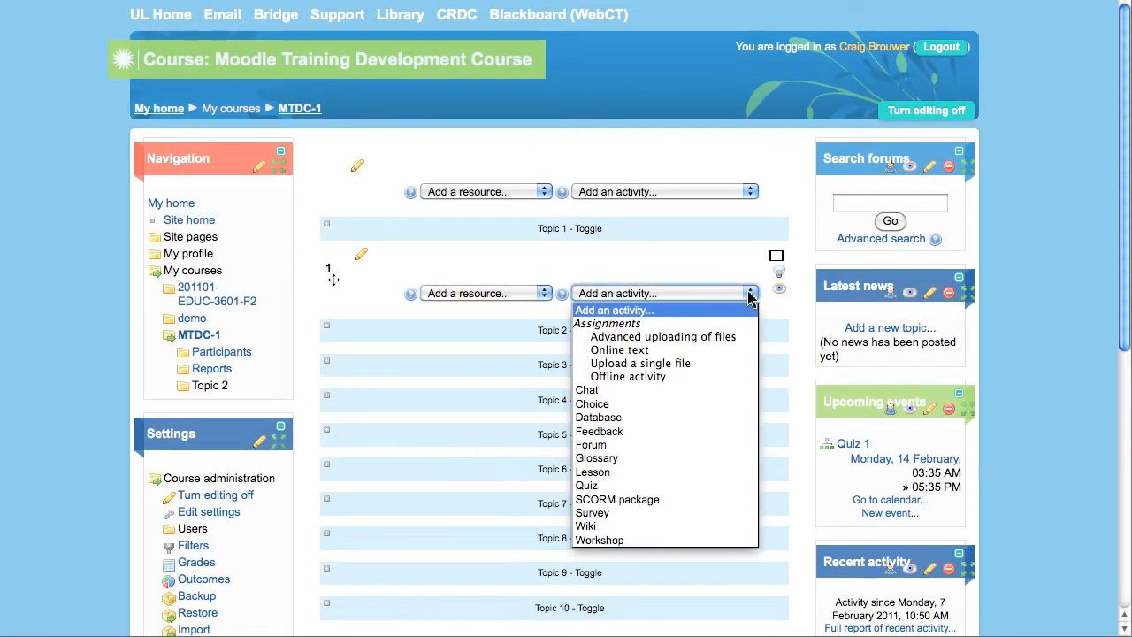
pyautogui.click(749, 293)
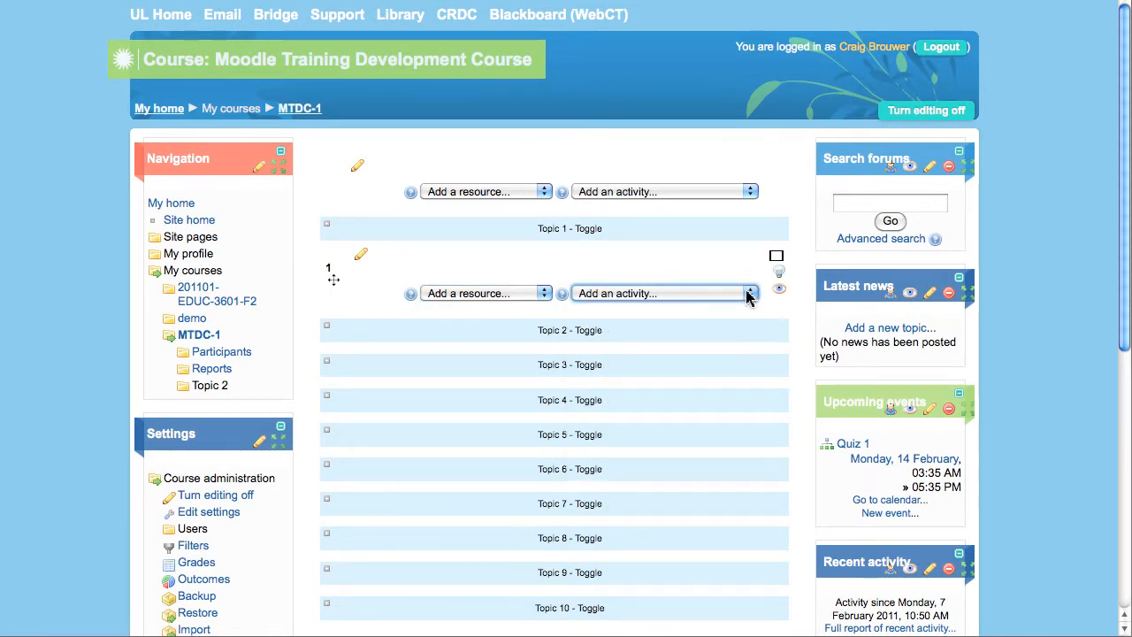
pyautogui.click(749, 294)
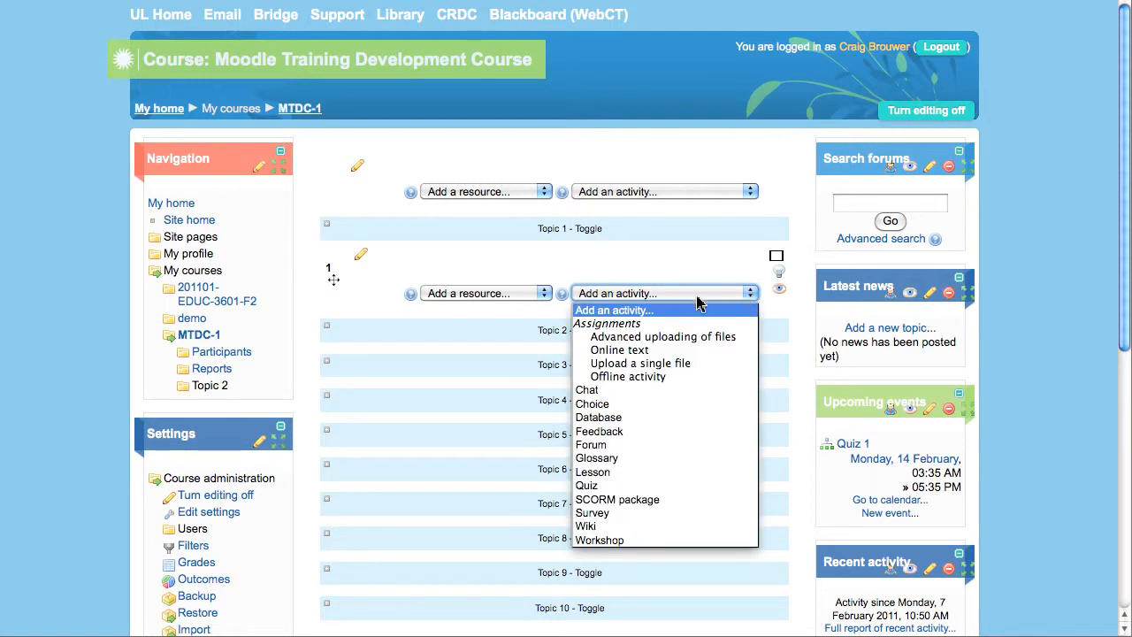
pyautogui.click(634, 486)
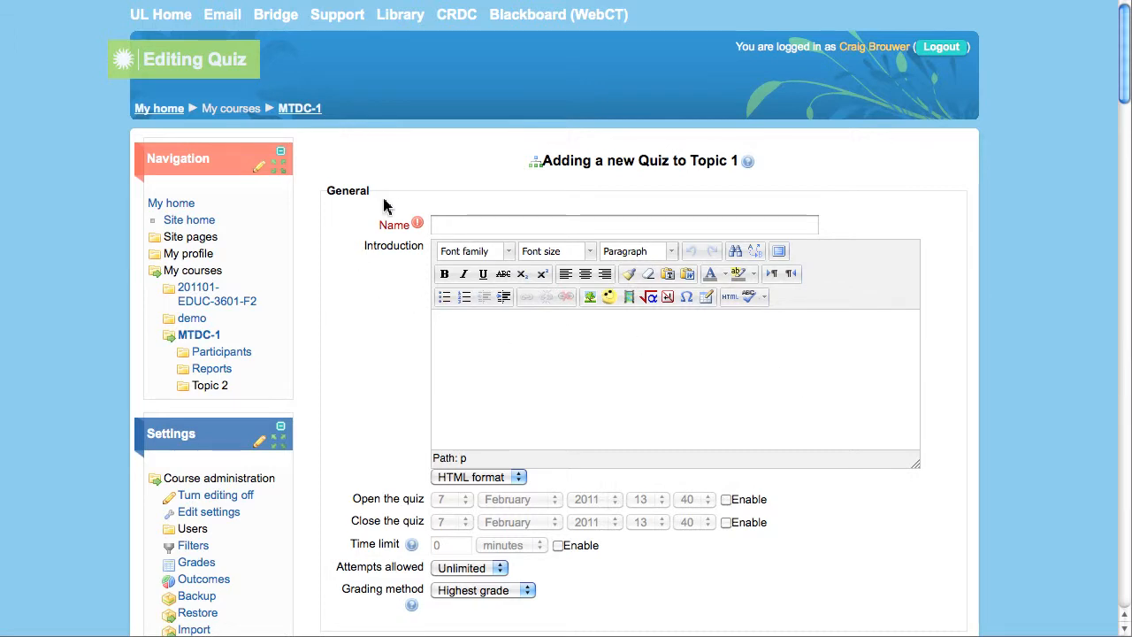
# - Enter 'Quiz 1' as the quiz name, leaving the introduction empty
pyautogui.click(453, 223)
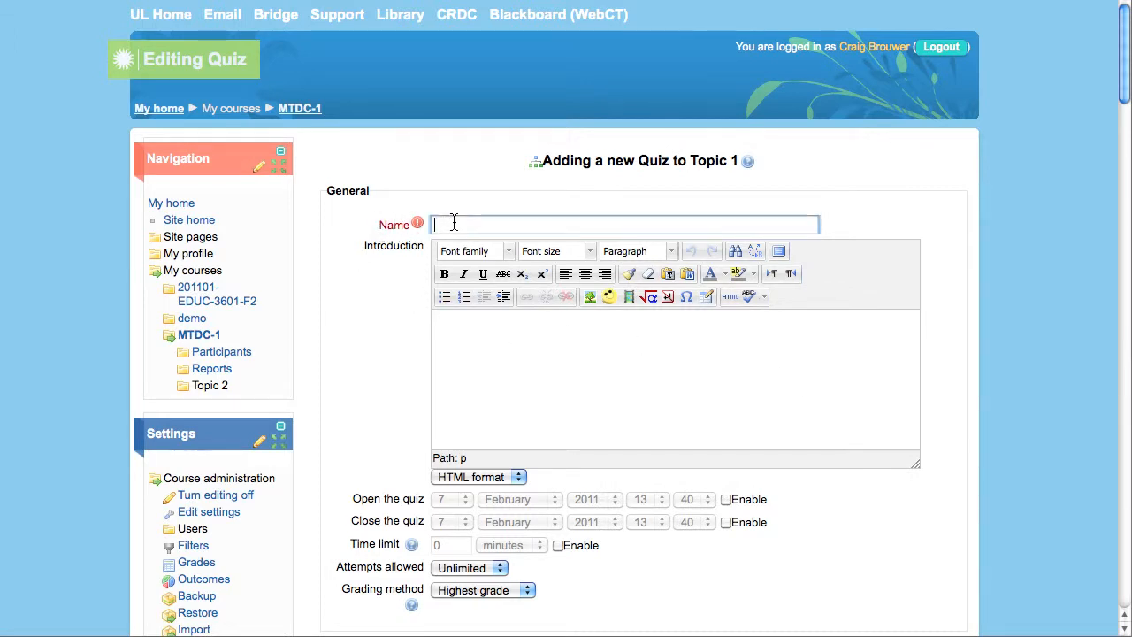
pyautogui.write('Quiz 1')
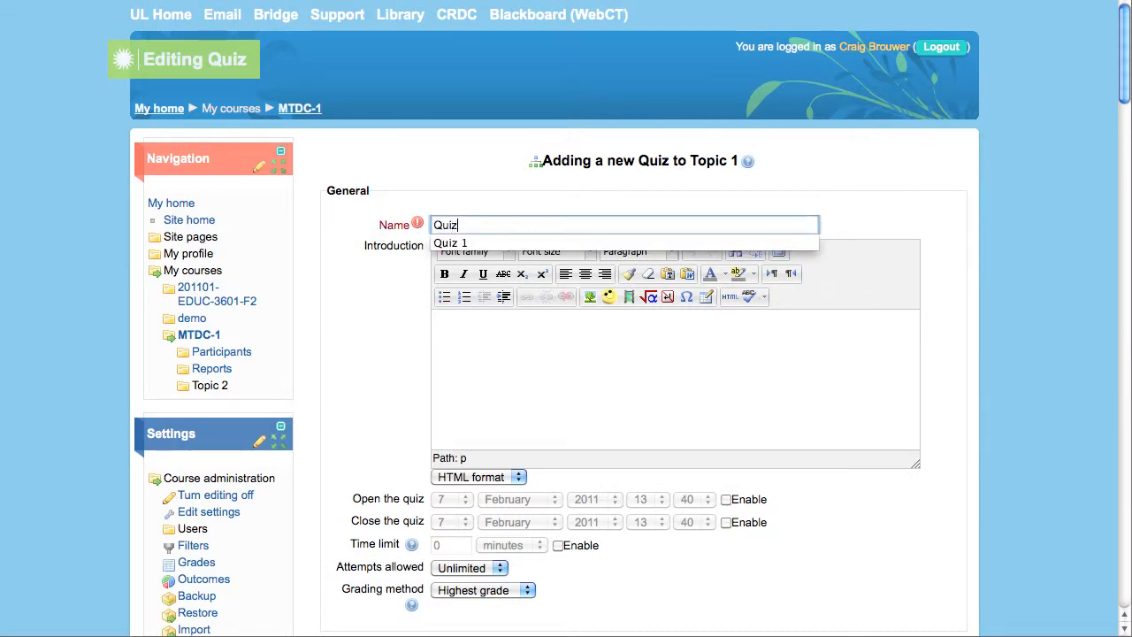
pyautogui.click(443, 242)
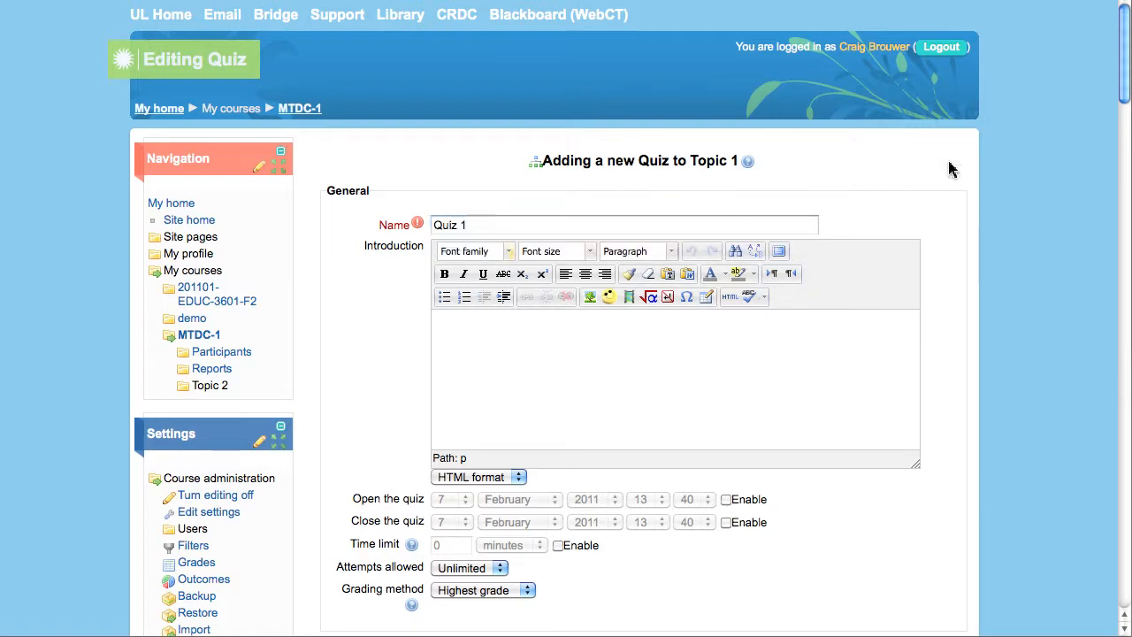
pyautogui.moveTo(1123, 89); pyautogui.dragTo(1123, 584)
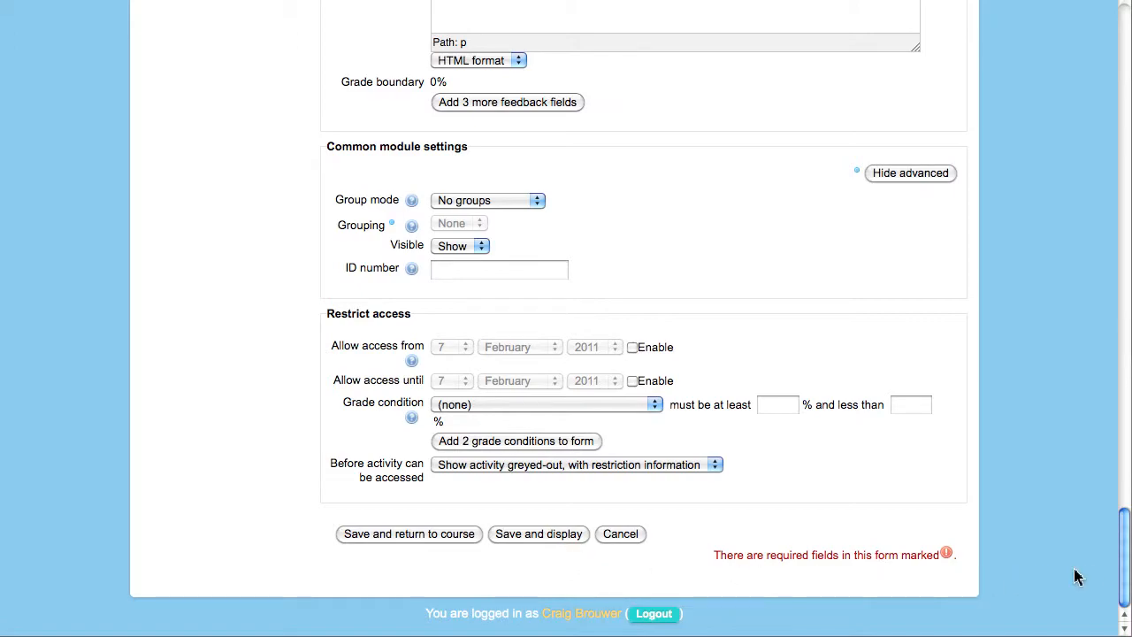
pyautogui.moveTo(1121, 548); pyautogui.dragTo(1125, 38)
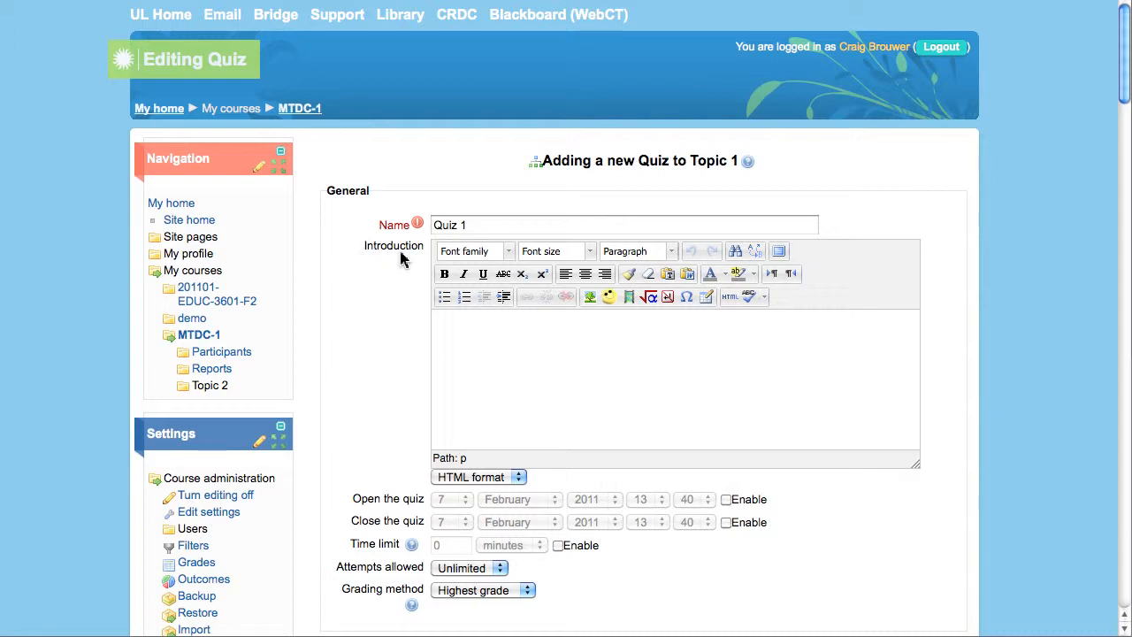
pyautogui.click(488, 227)
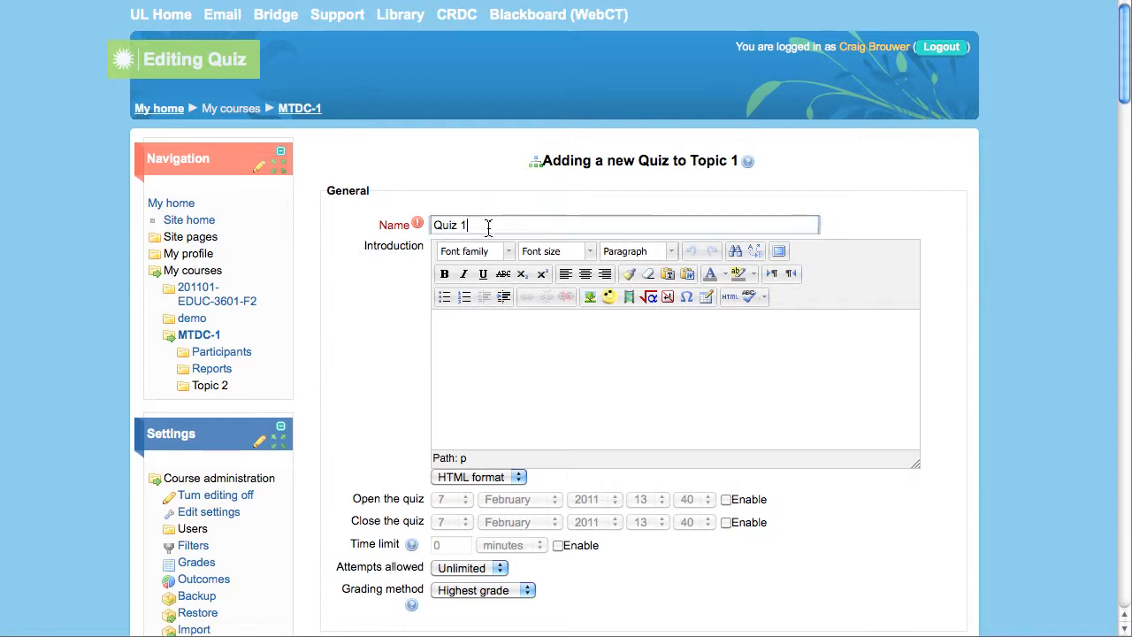
pyautogui.click(488, 330)
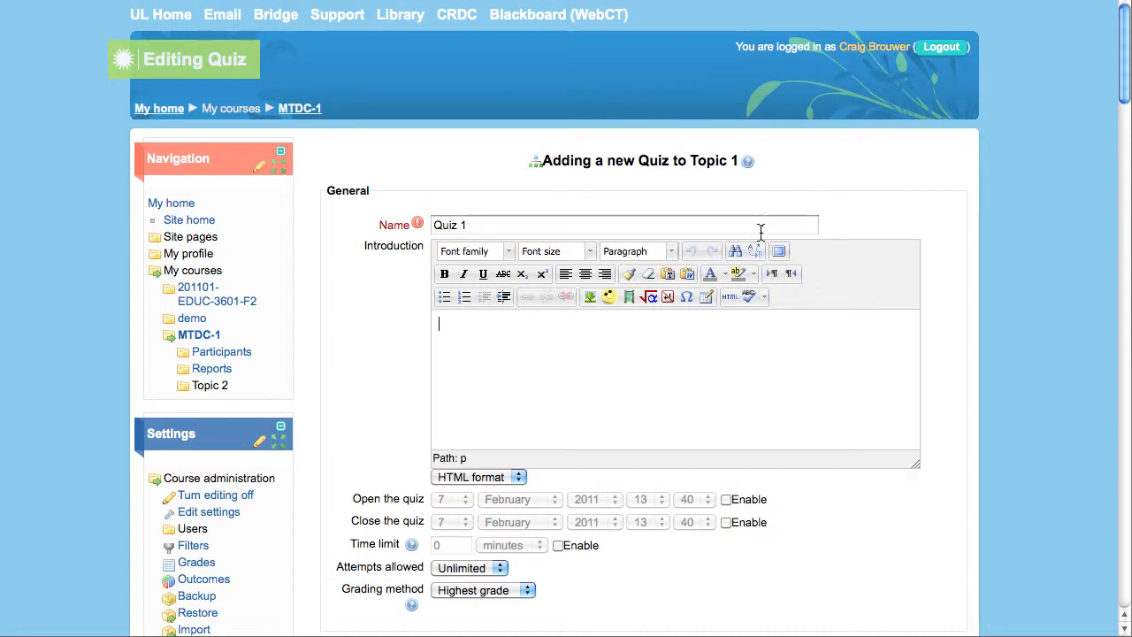
pyautogui.moveTo(1124, 97); pyautogui.dragTo(1124, 127)
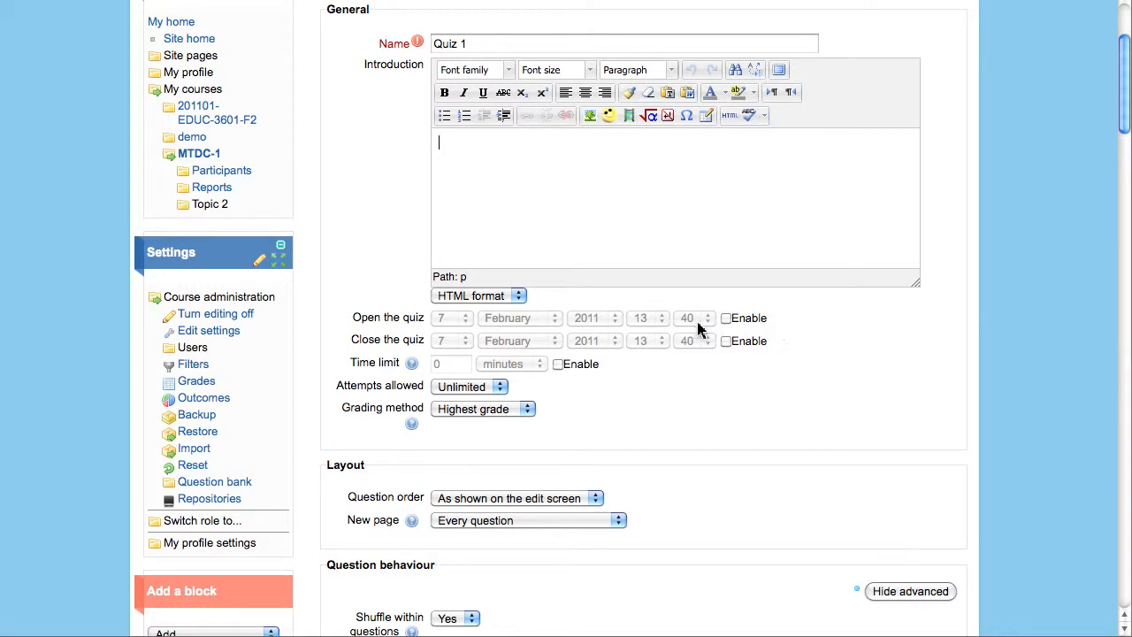
# - Enable the open and close dates, opening 7 February 2011 at 12:40 and closing at 13:40
pyautogui.click(726, 321)
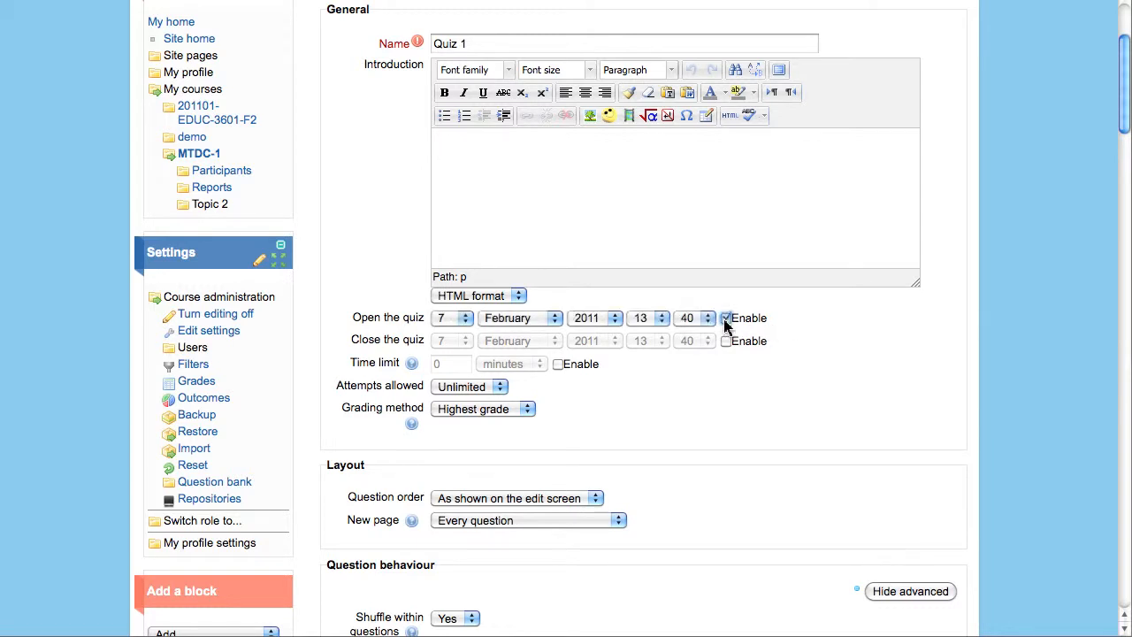
pyautogui.click(725, 343)
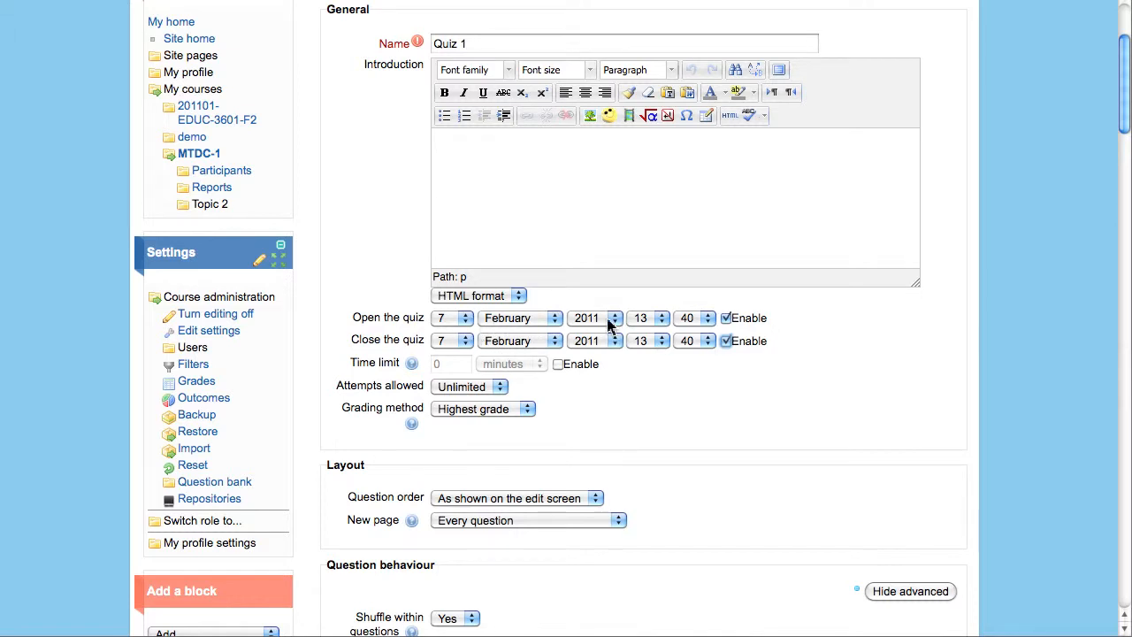
pyautogui.click(648, 318)
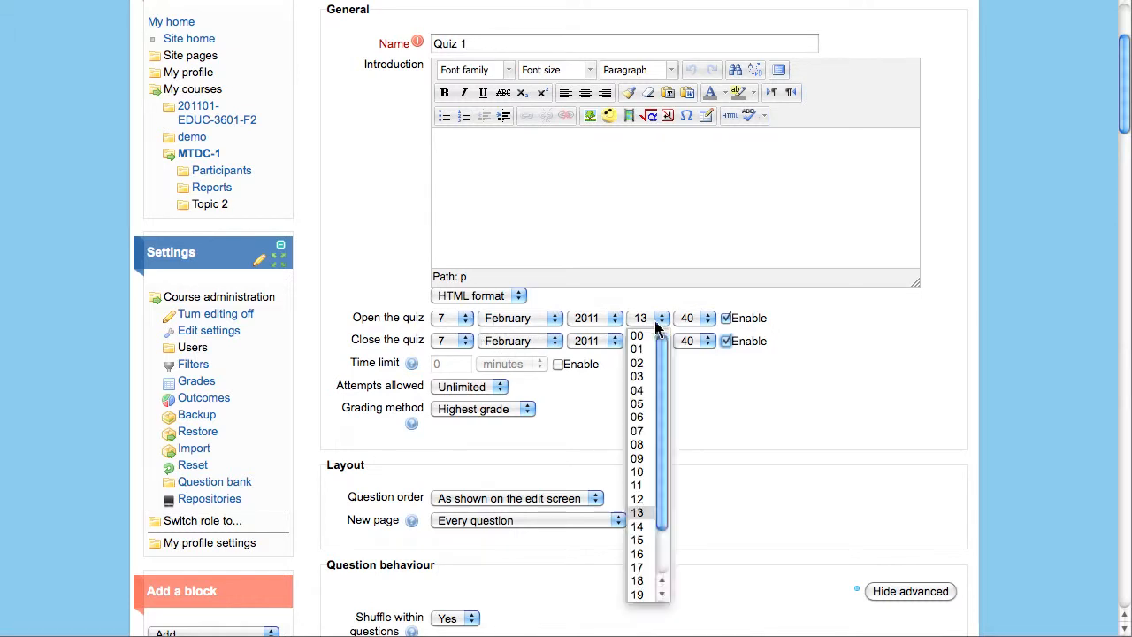
pyautogui.click(637, 499)
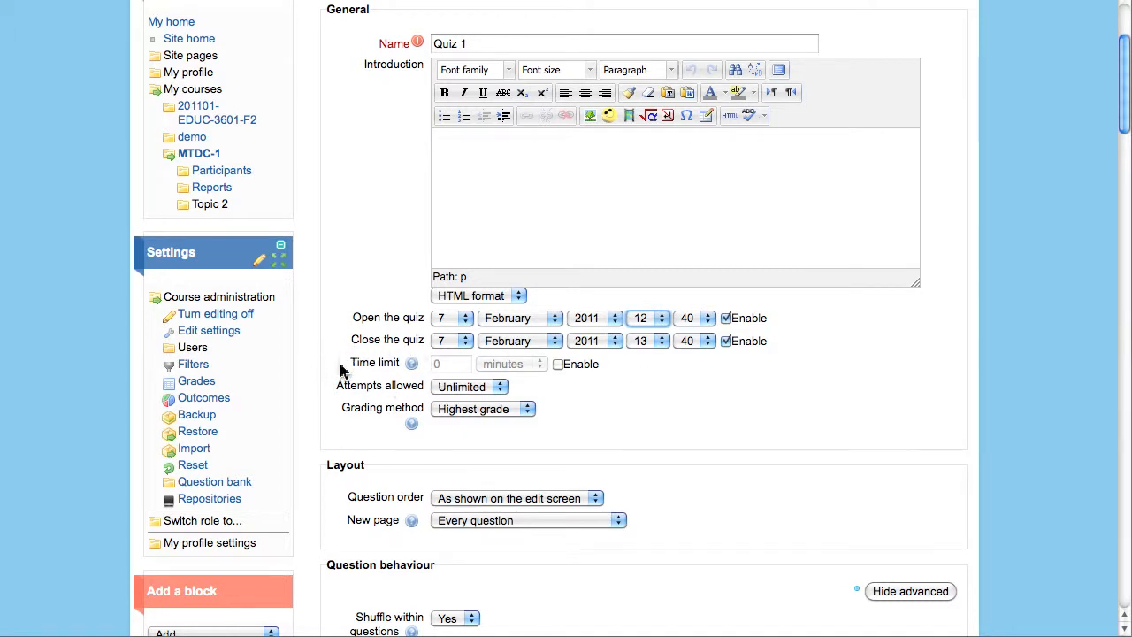
# - Enable a 45-minute time limit
pyautogui.click(559, 370)
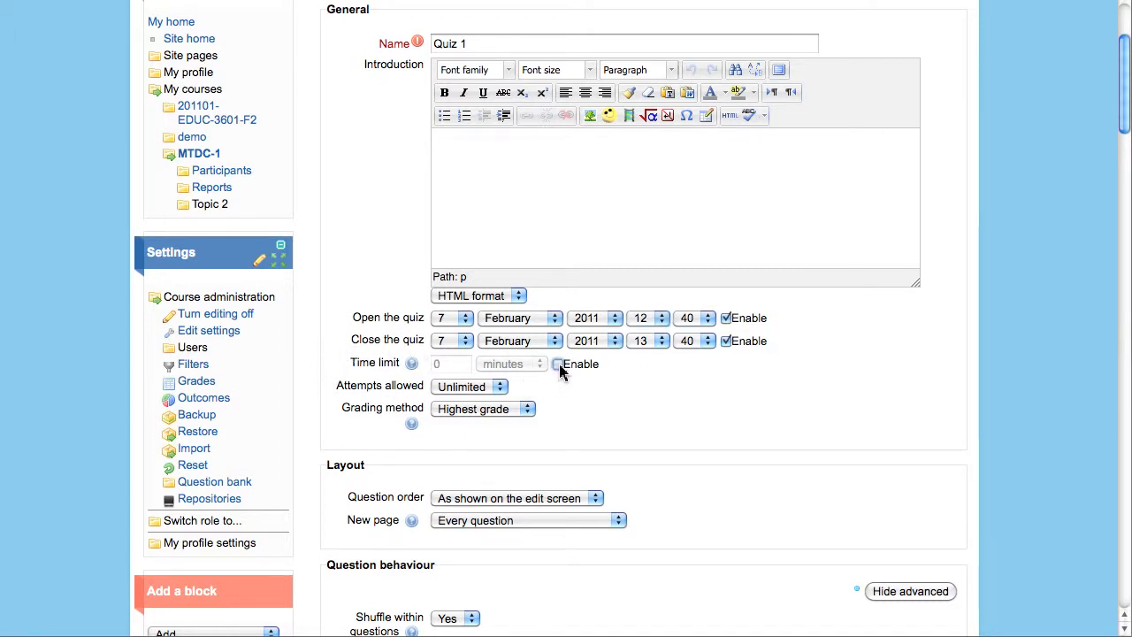
pyautogui.click(538, 363)
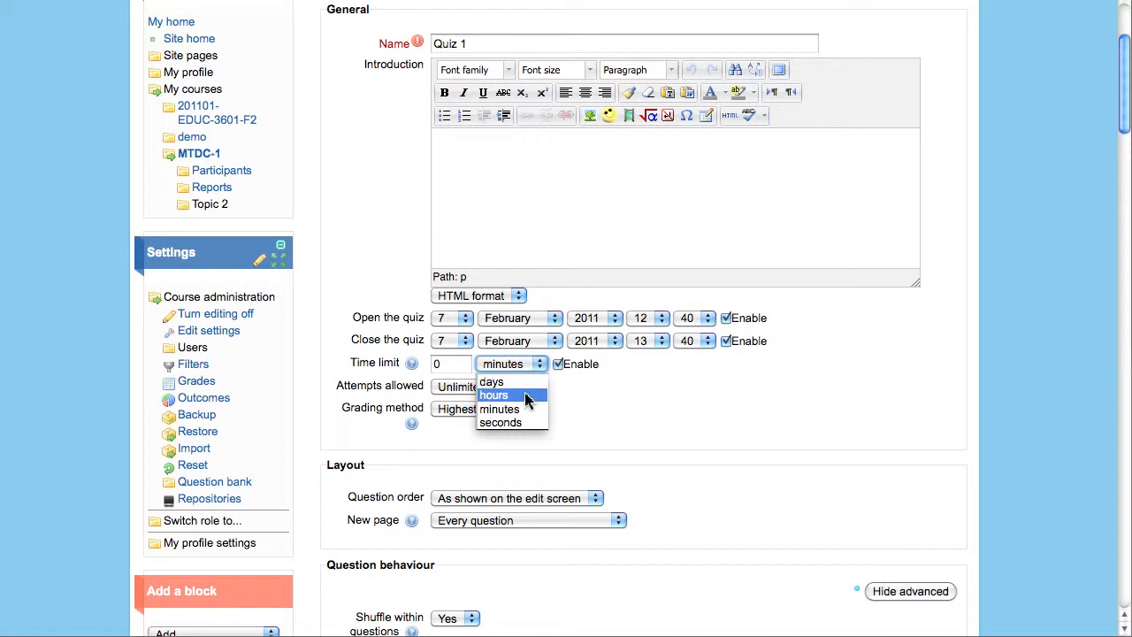
pyautogui.click(524, 413)
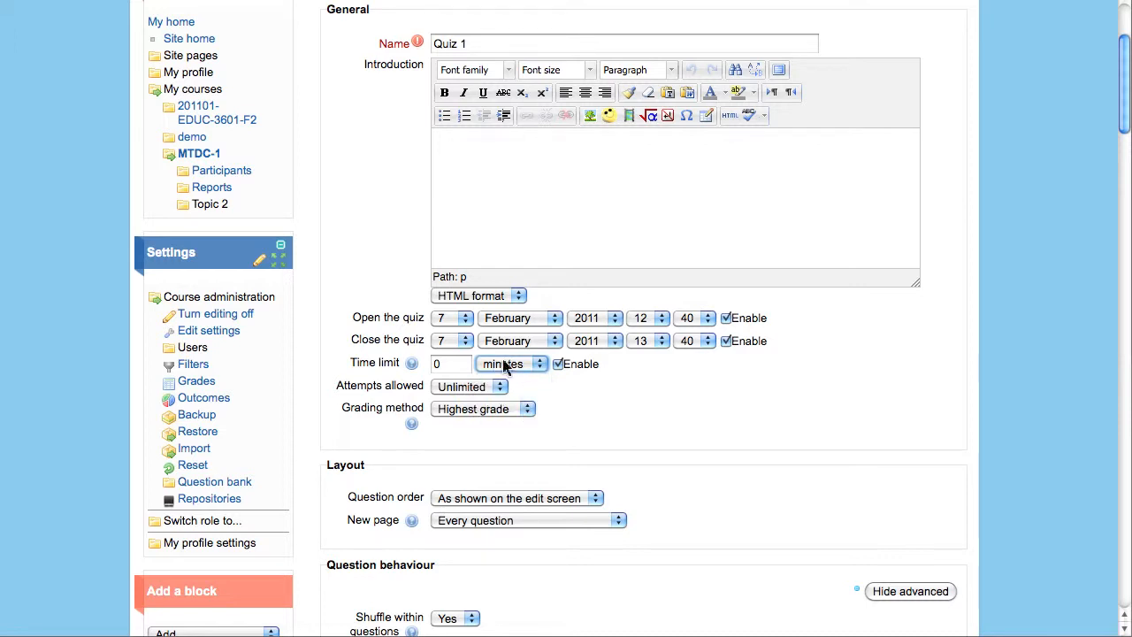
pyautogui.click(438, 363)
pyautogui.write('45')
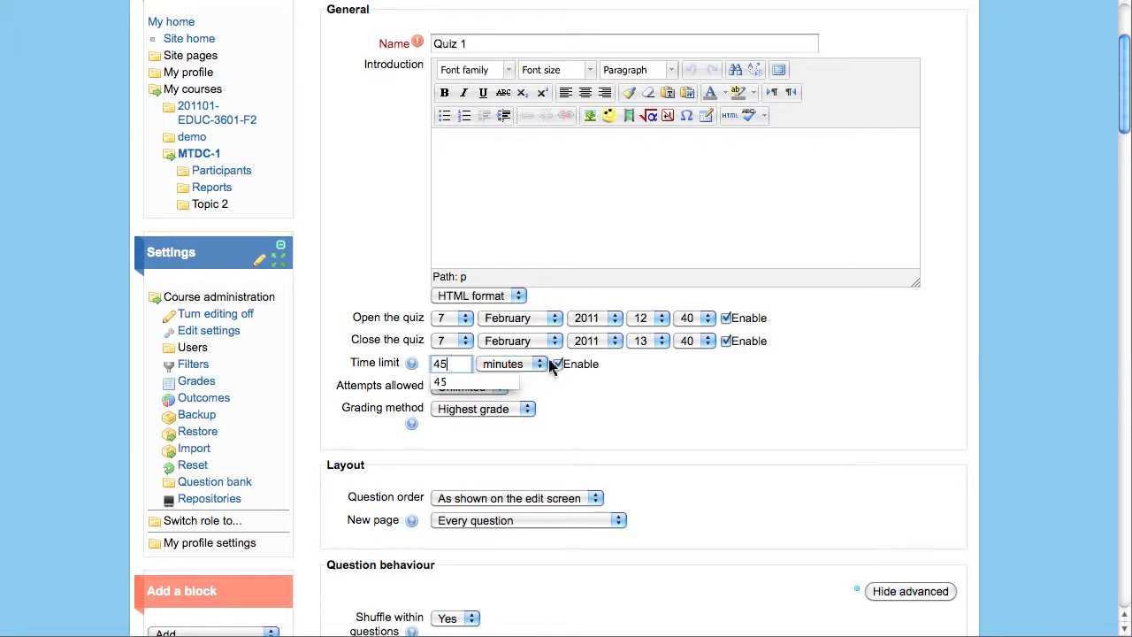
pyautogui.click(644, 371)
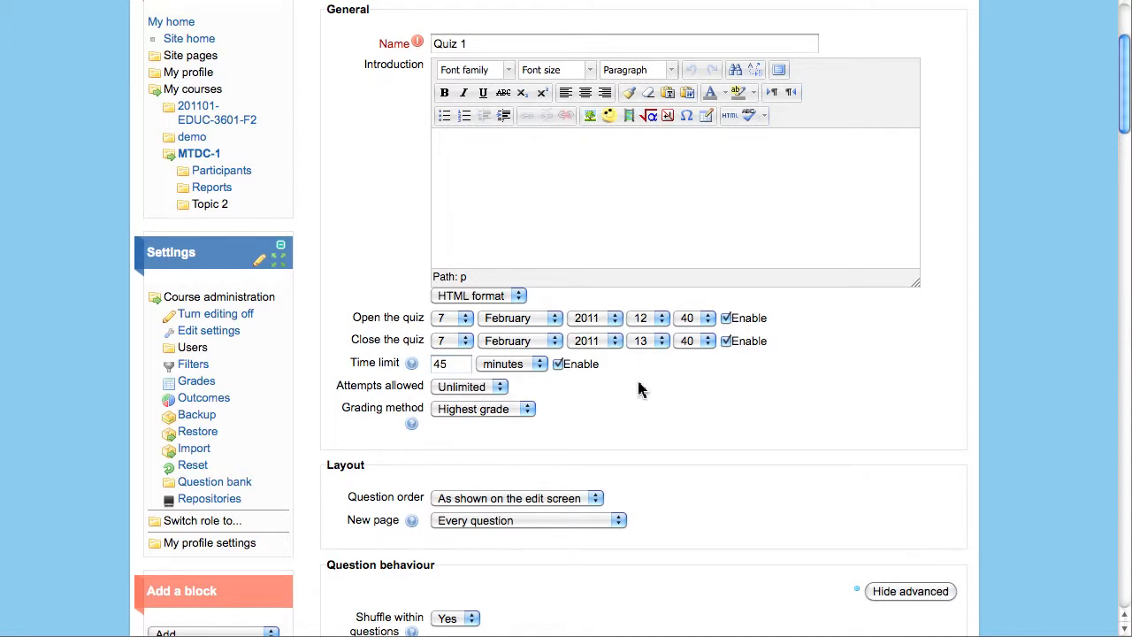
# - Allow 2 attempts, graded by Highest grade
pyautogui.click(499, 391)
pyautogui.click(490, 428)
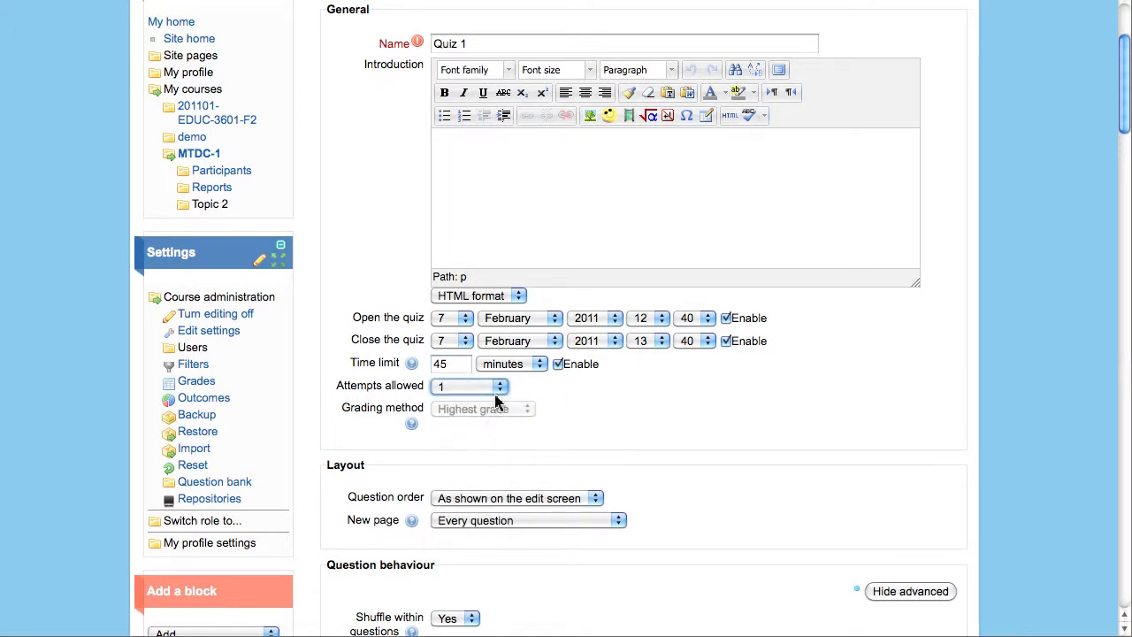
pyautogui.click(499, 389)
pyautogui.click(483, 434)
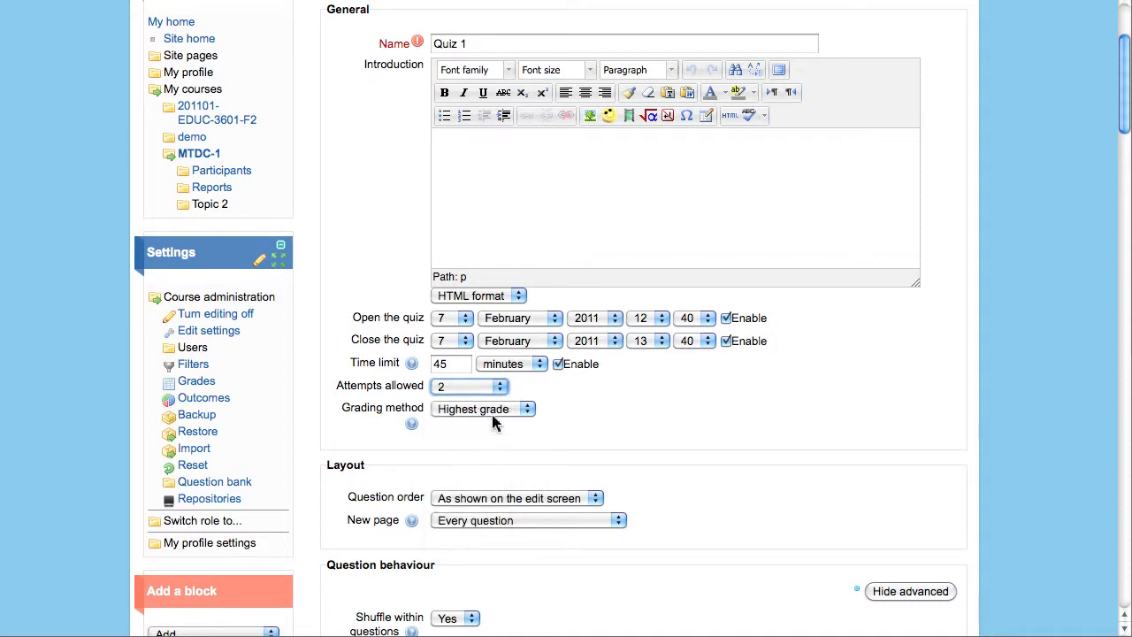
pyautogui.click(499, 389)
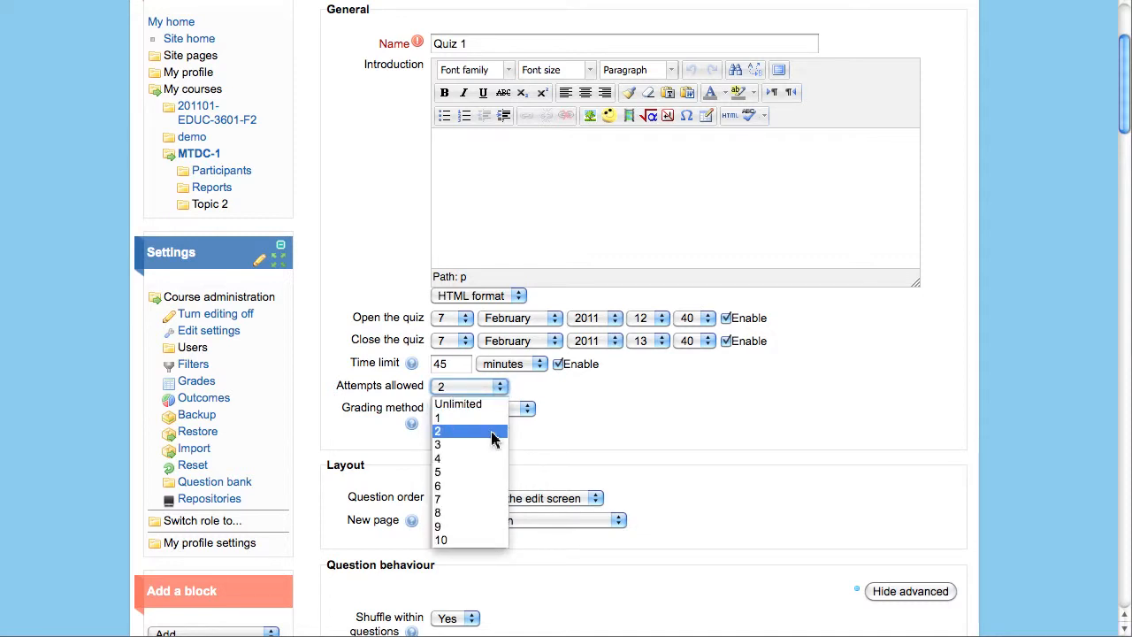
pyautogui.click(492, 448)
pyautogui.click(501, 389)
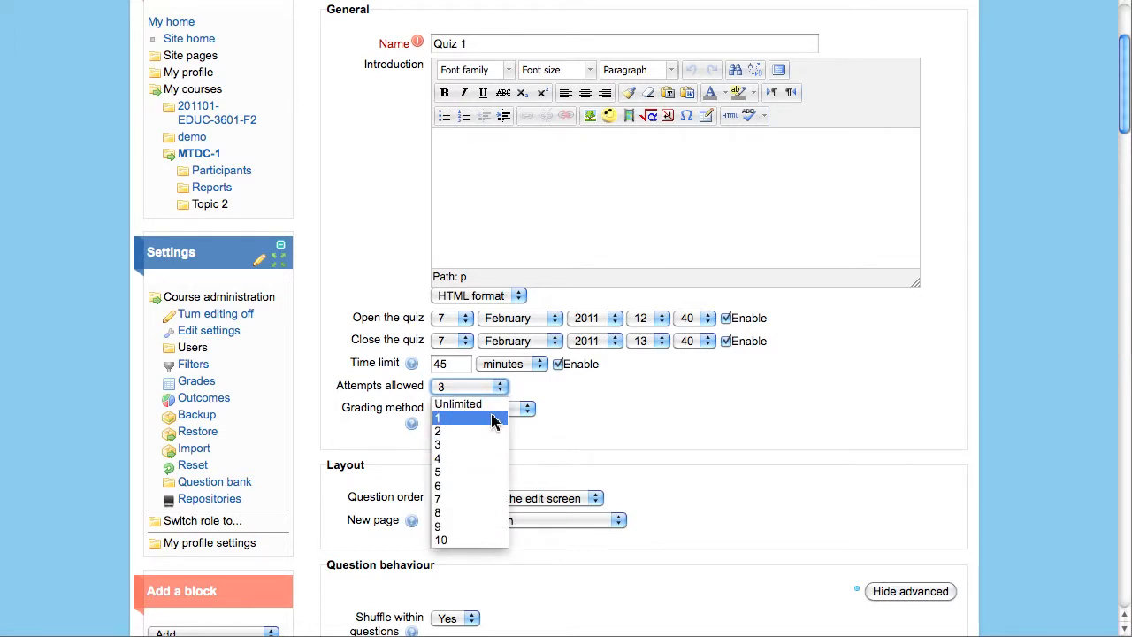
pyautogui.click(492, 419)
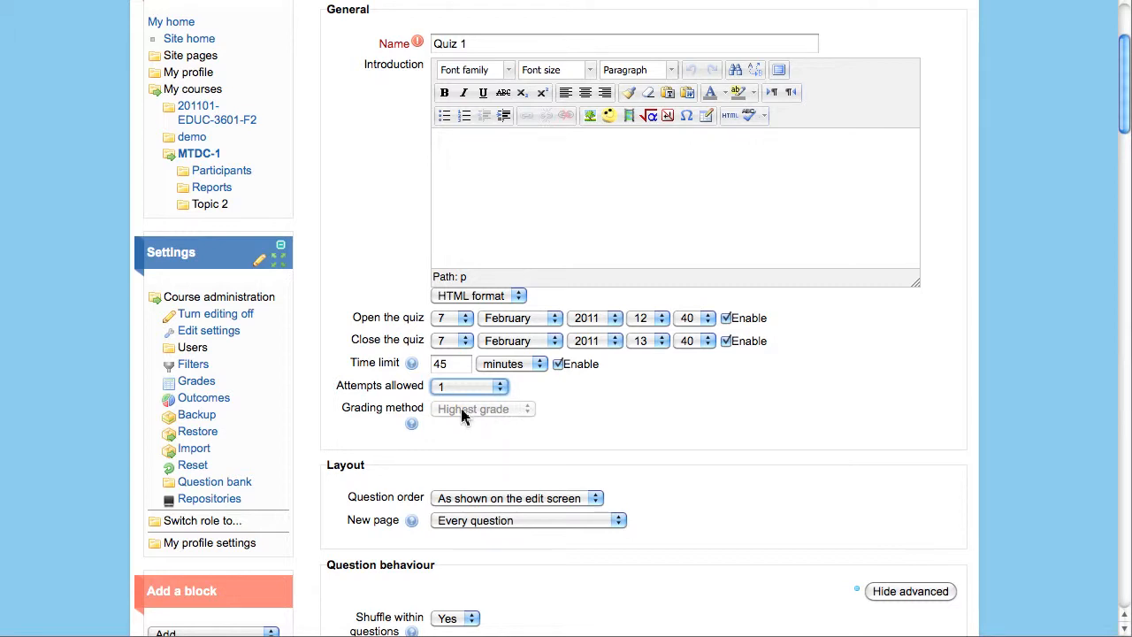
pyautogui.click(502, 389)
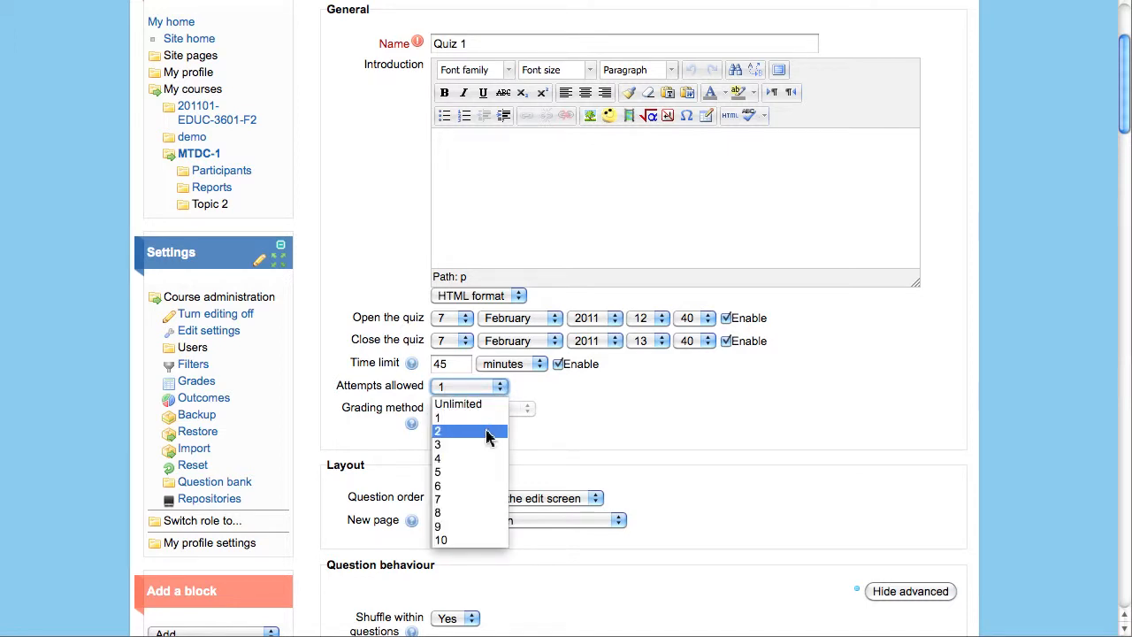
pyautogui.click(488, 433)
pyautogui.click(497, 412)
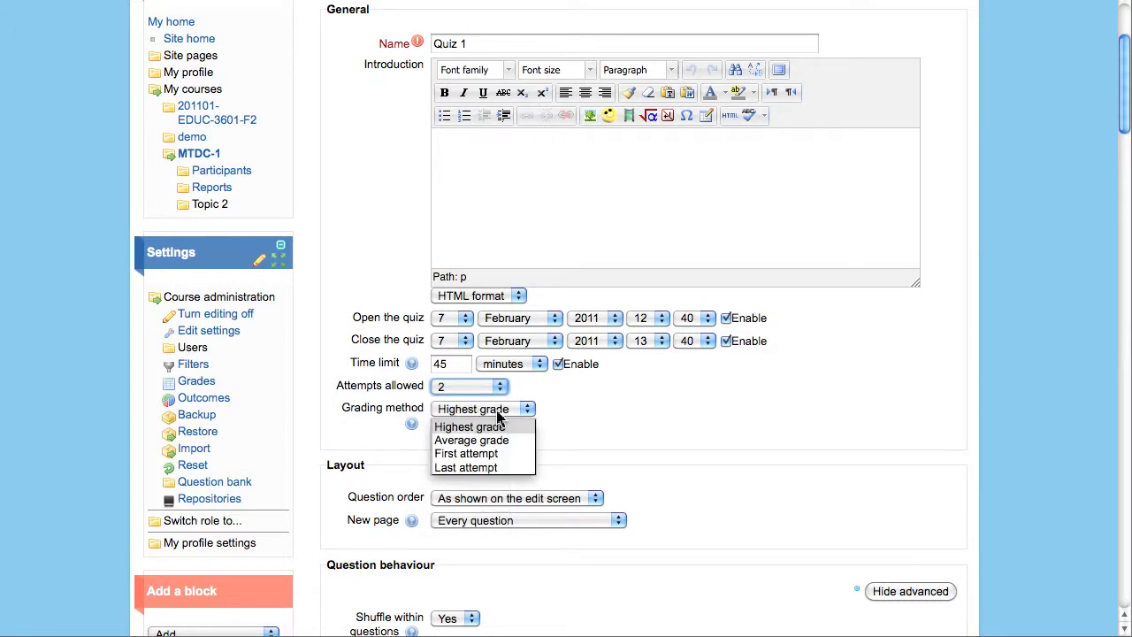
pyautogui.click(498, 413)
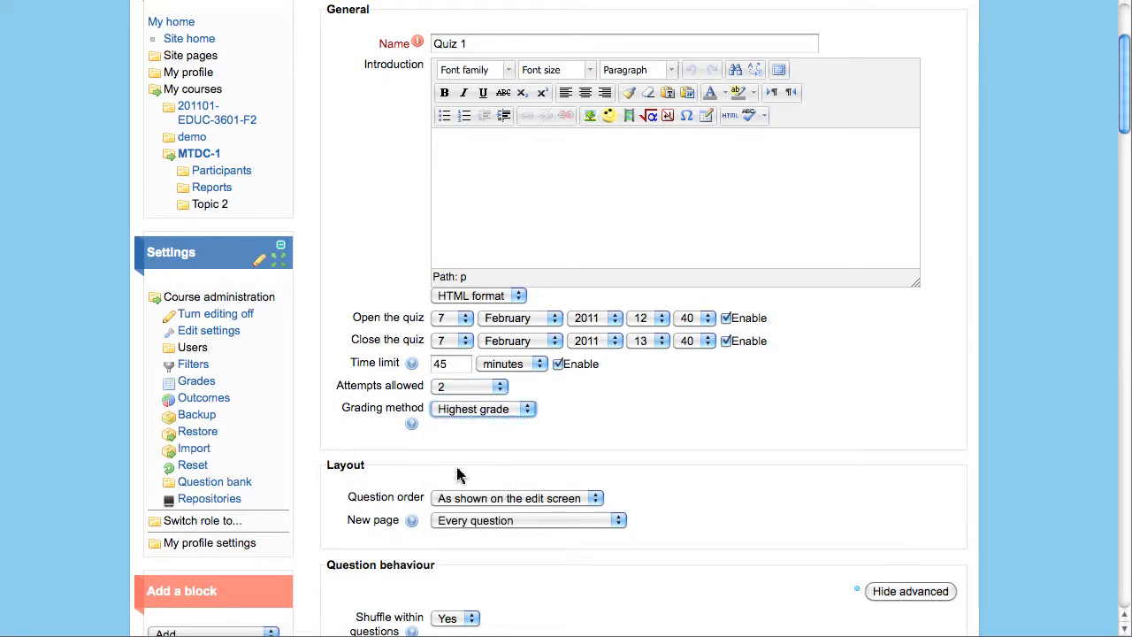
# - Set question order to 'Shuffled randomly' and keep a new page for every question
pyautogui.click(596, 499)
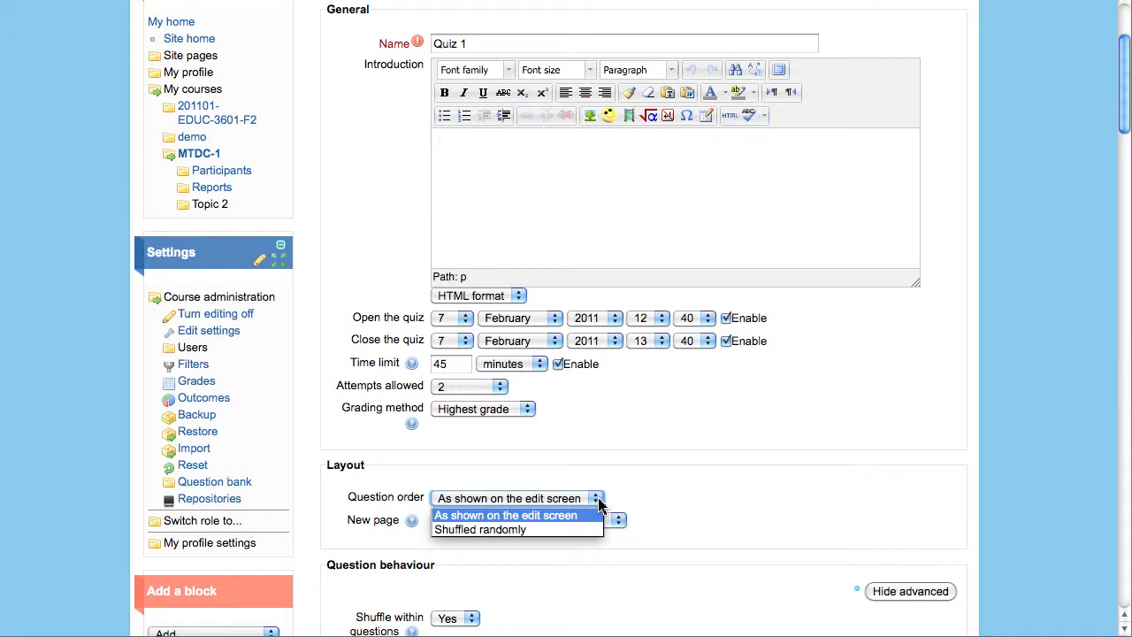
pyautogui.click(501, 530)
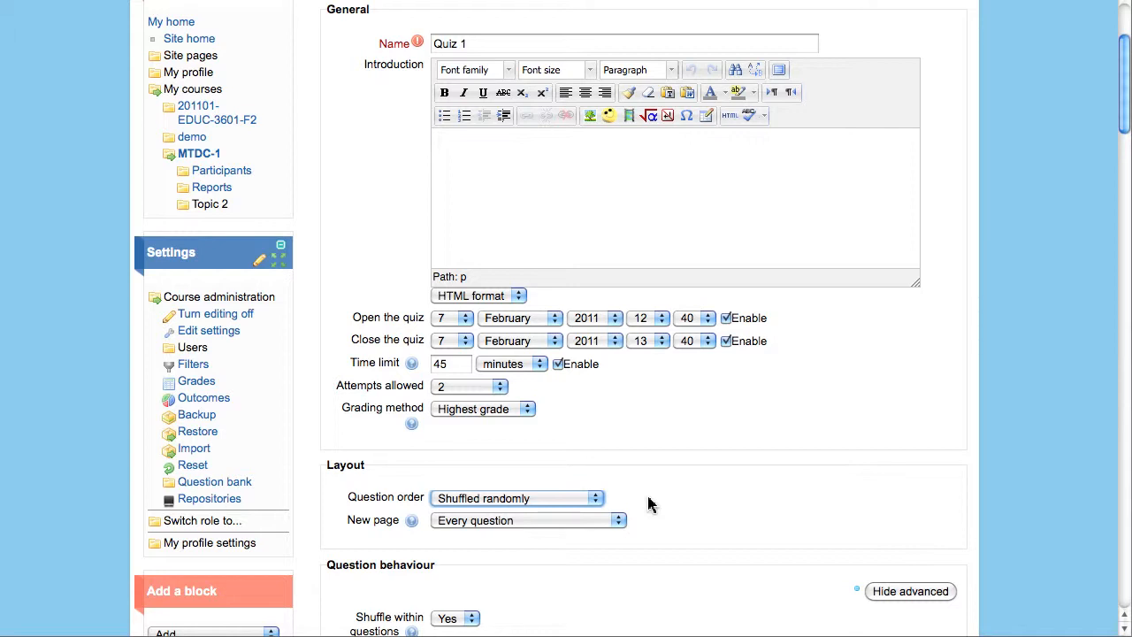
pyautogui.click(619, 522)
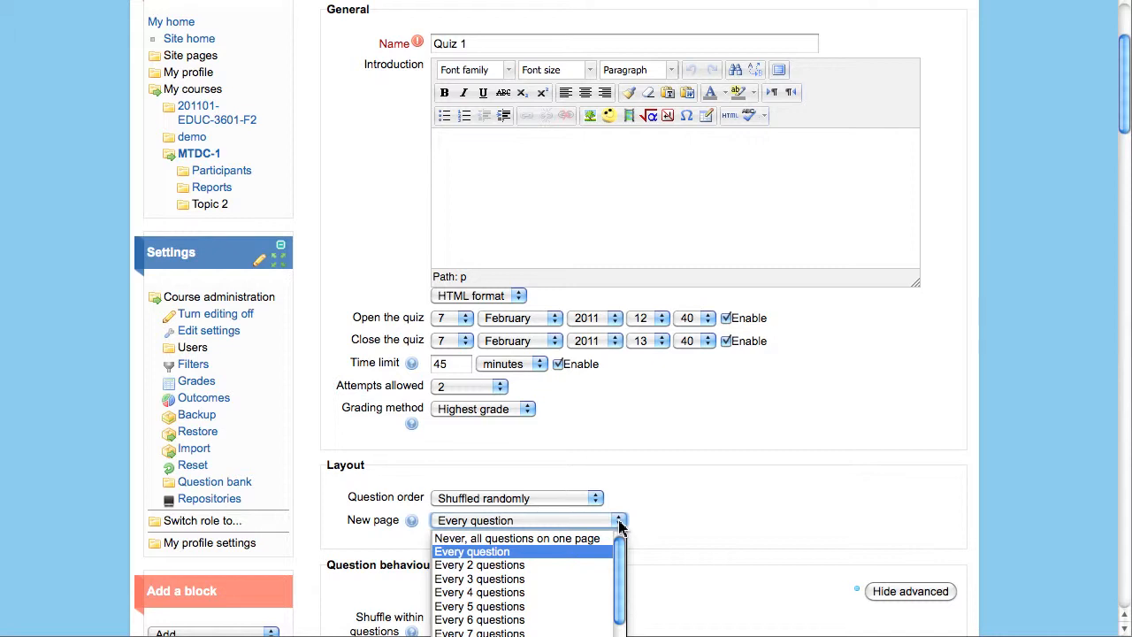
pyautogui.click(619, 525)
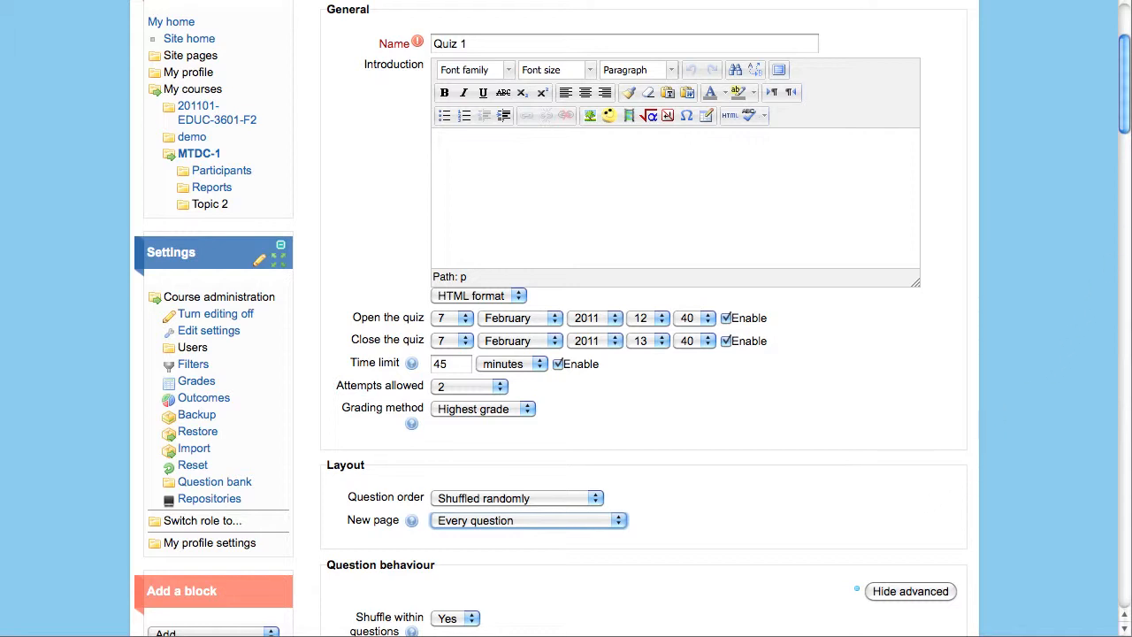
pyautogui.moveTo(1129, 131); pyautogui.dragTo(1090, 209)
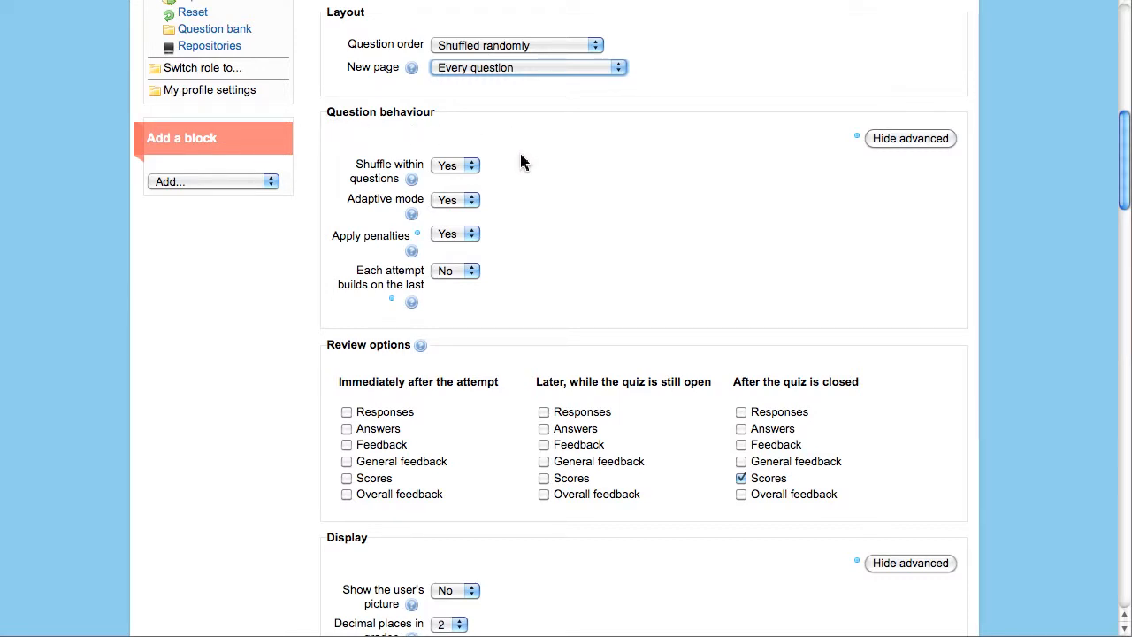
# - Keep shuffle within questions, adaptive mode and apply penalties all set to Yes
pyautogui.click(472, 168)
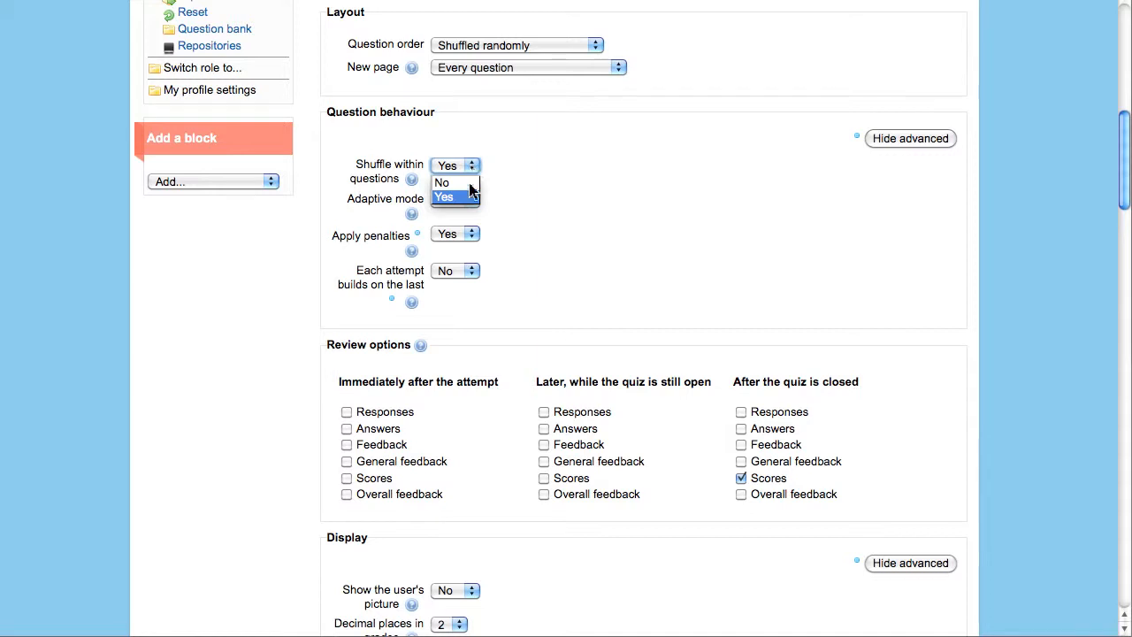
pyautogui.click(457, 199)
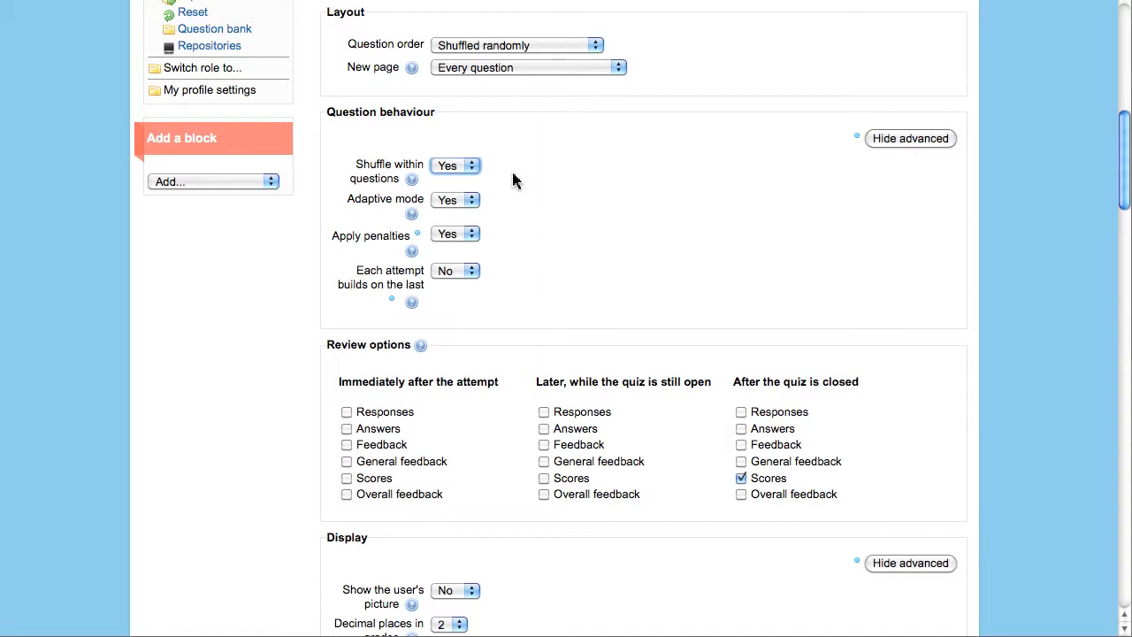
pyautogui.click(471, 202)
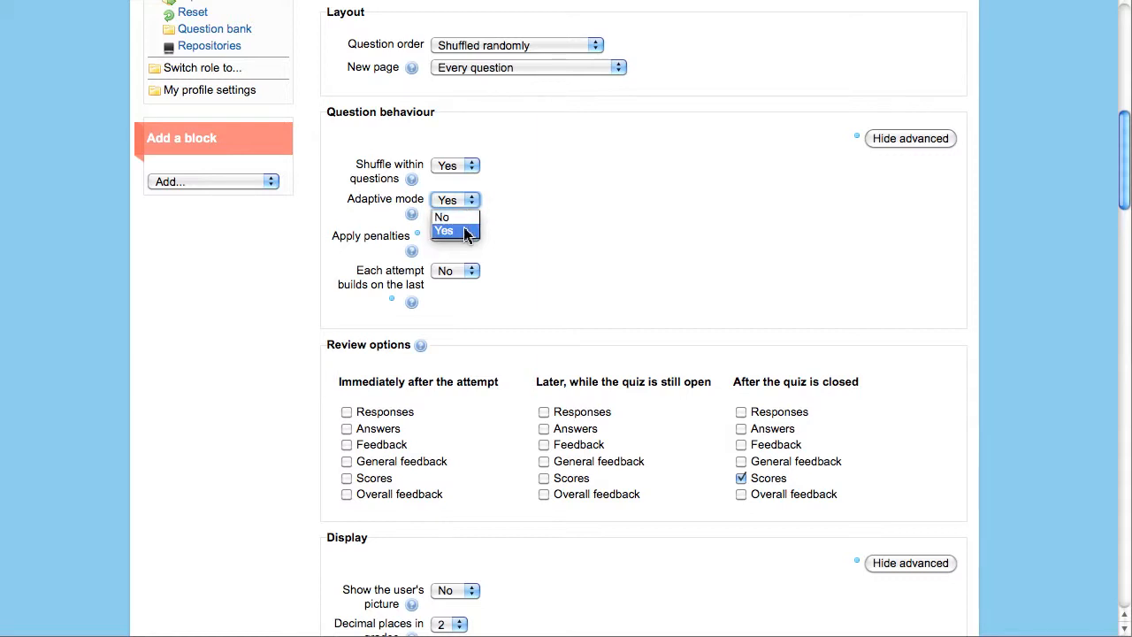
pyautogui.click(466, 231)
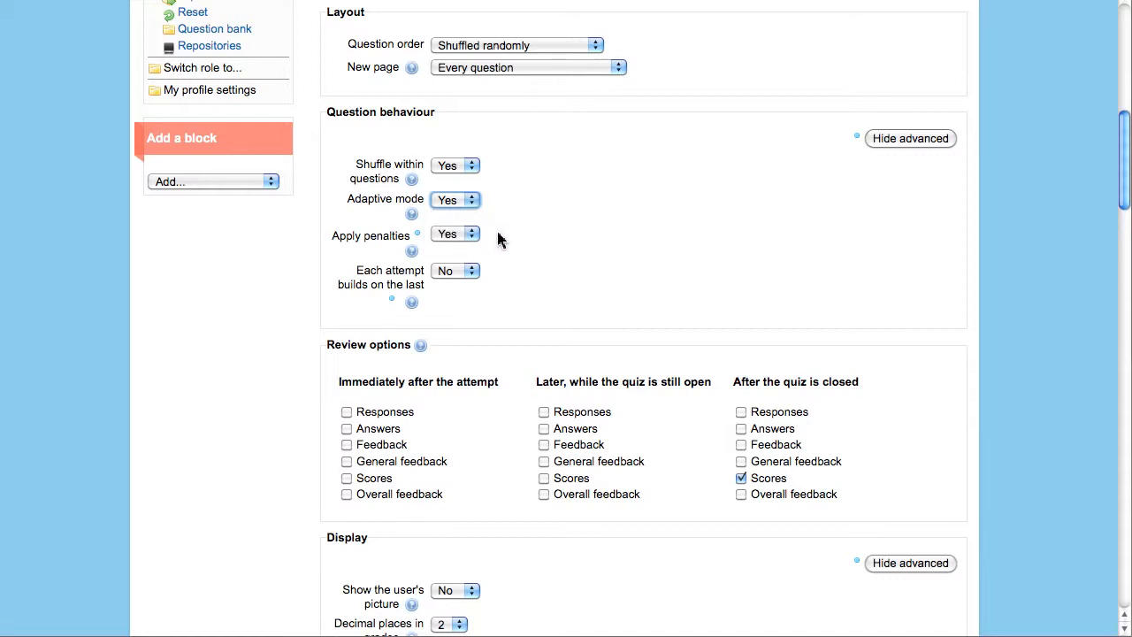
pyautogui.click(472, 235)
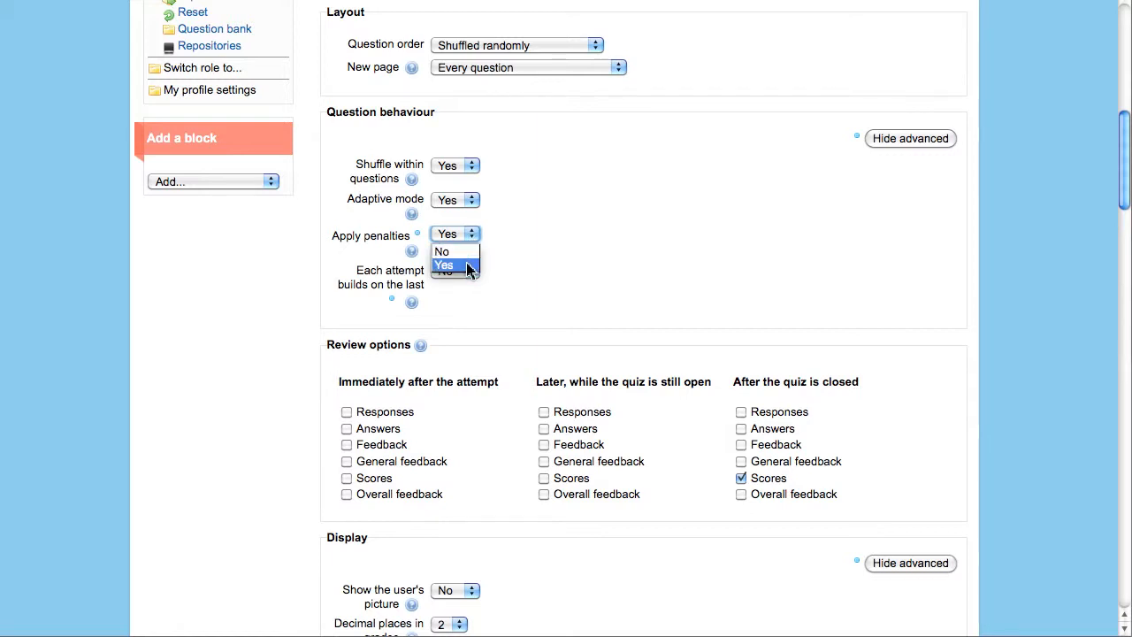
pyautogui.click(468, 266)
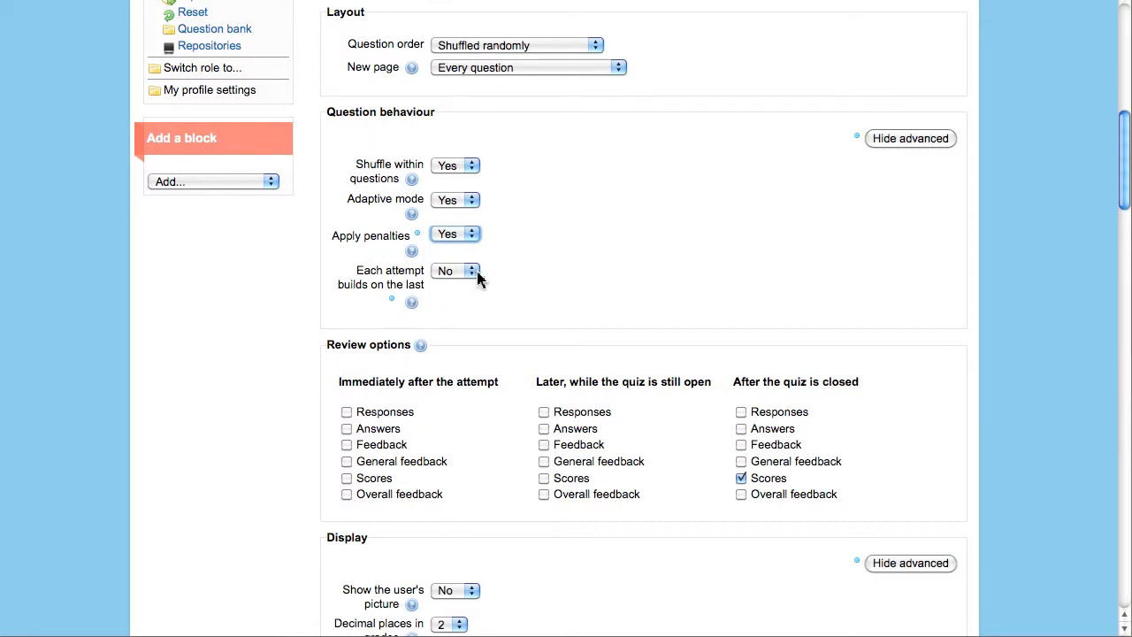
# - Keep attempts allowed at 2 and set 'Each attempt builds on the last' to Yes
pyautogui.moveTo(1125, 195); pyautogui.dragTo(1126, 168)
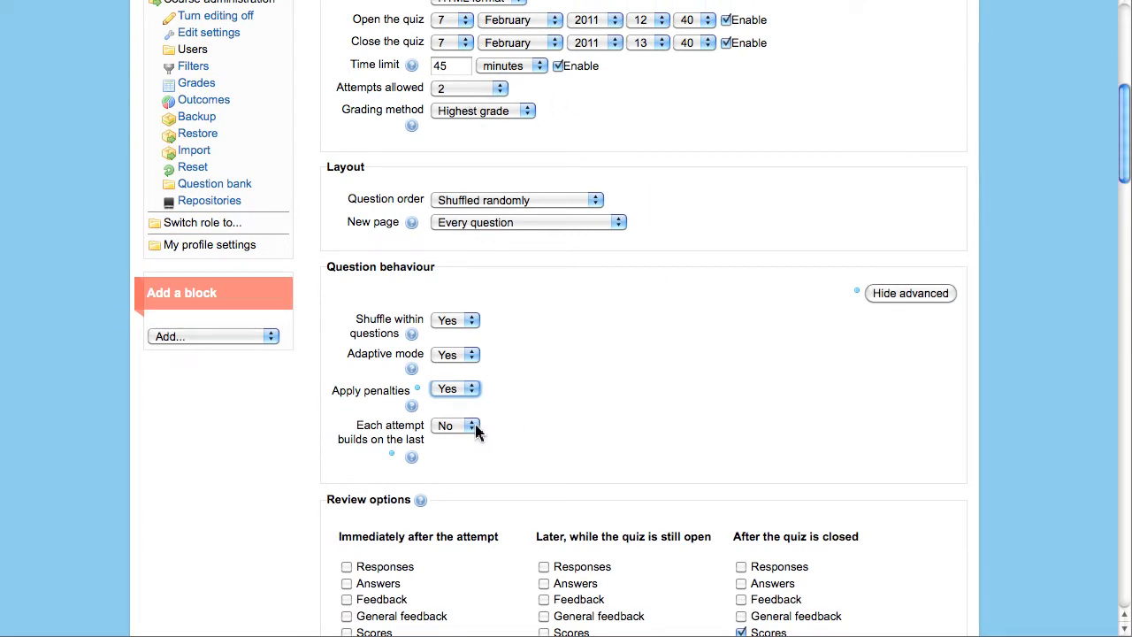
pyautogui.click(498, 88)
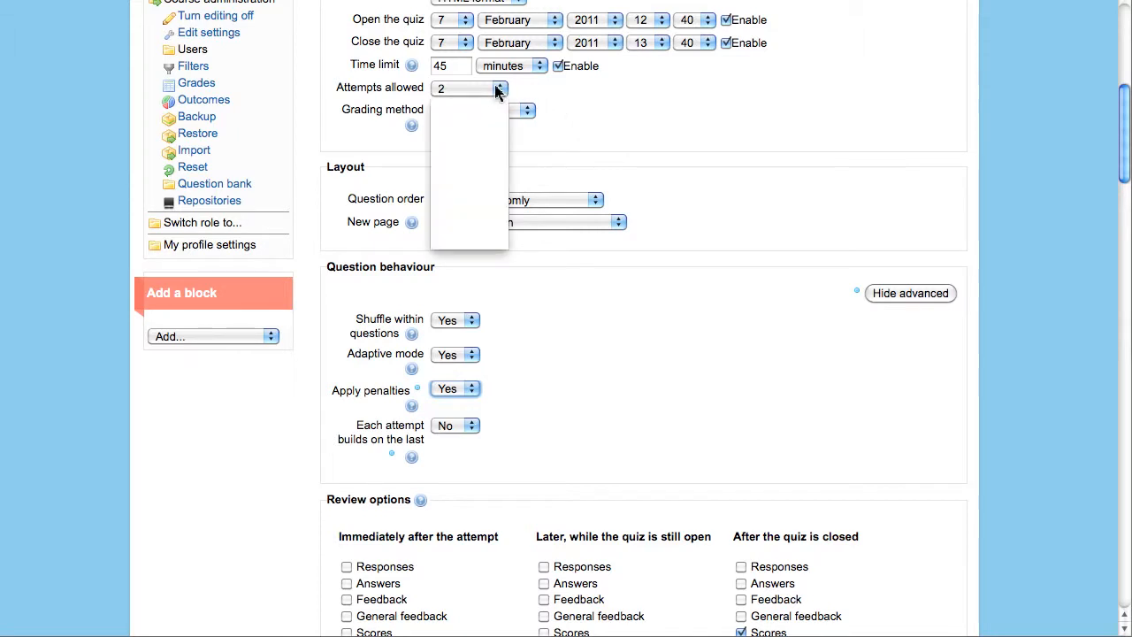
pyautogui.click(476, 123)
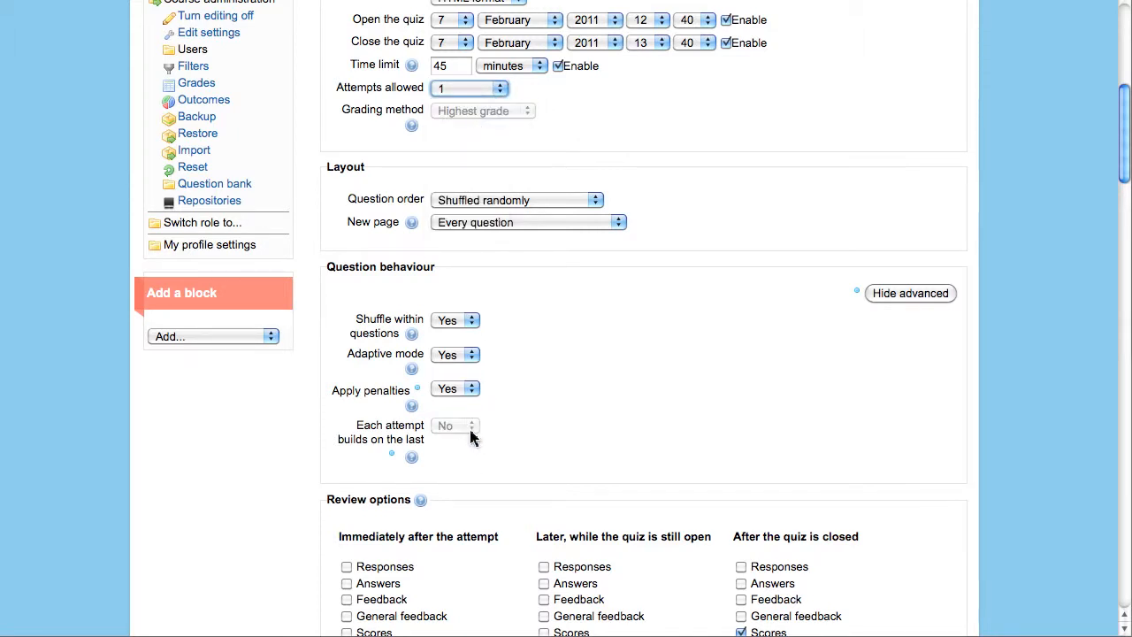
pyautogui.click(487, 89)
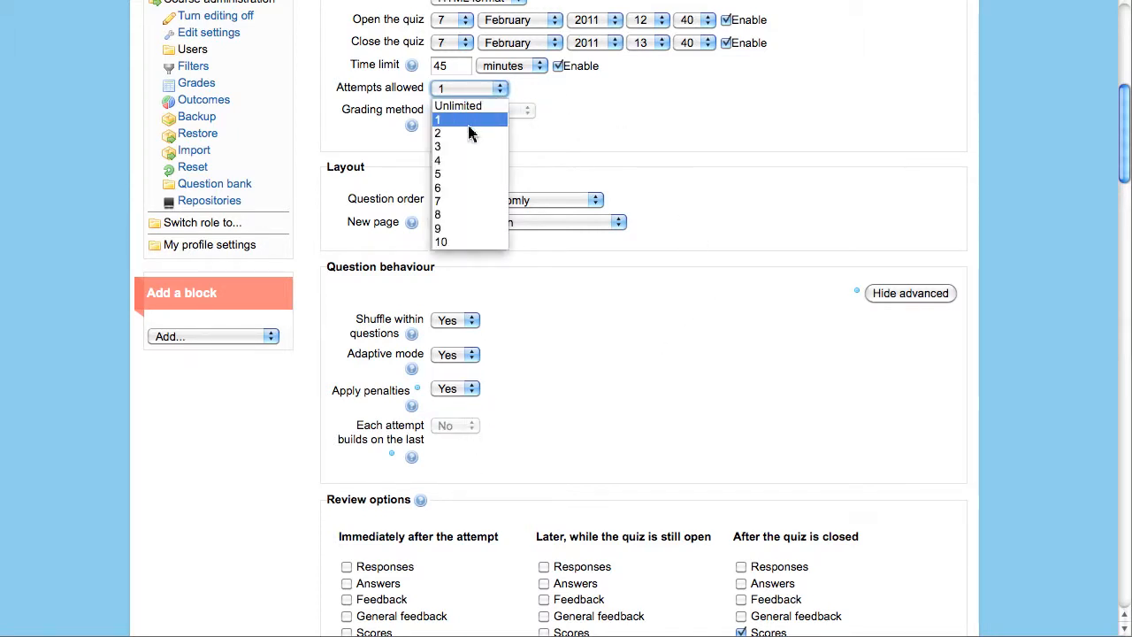
pyautogui.click(470, 133)
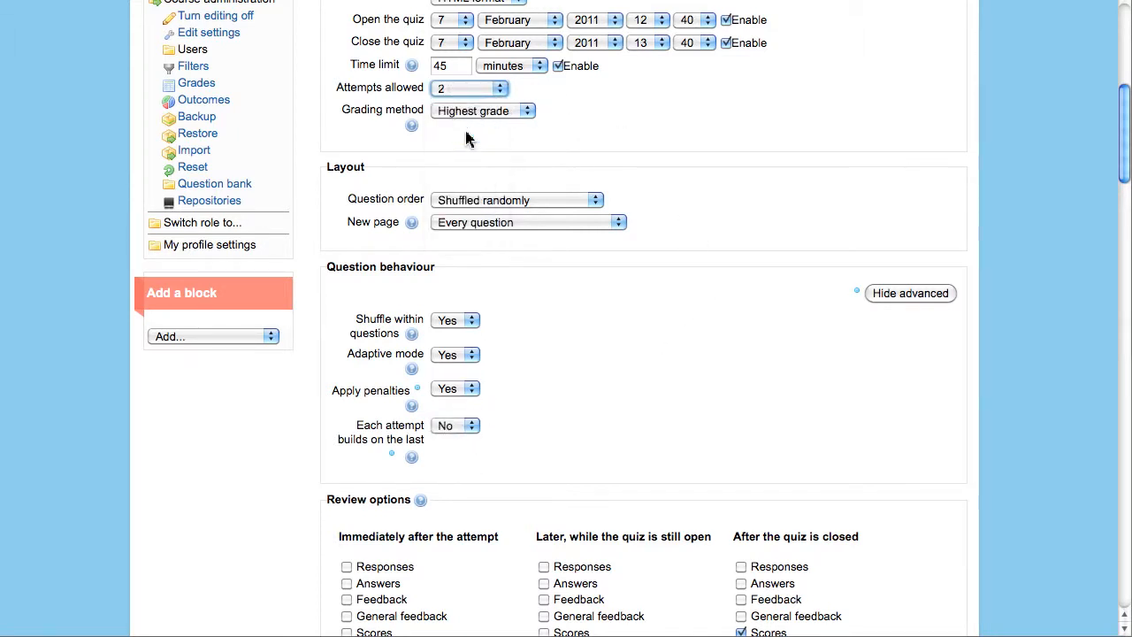
pyautogui.click(470, 428)
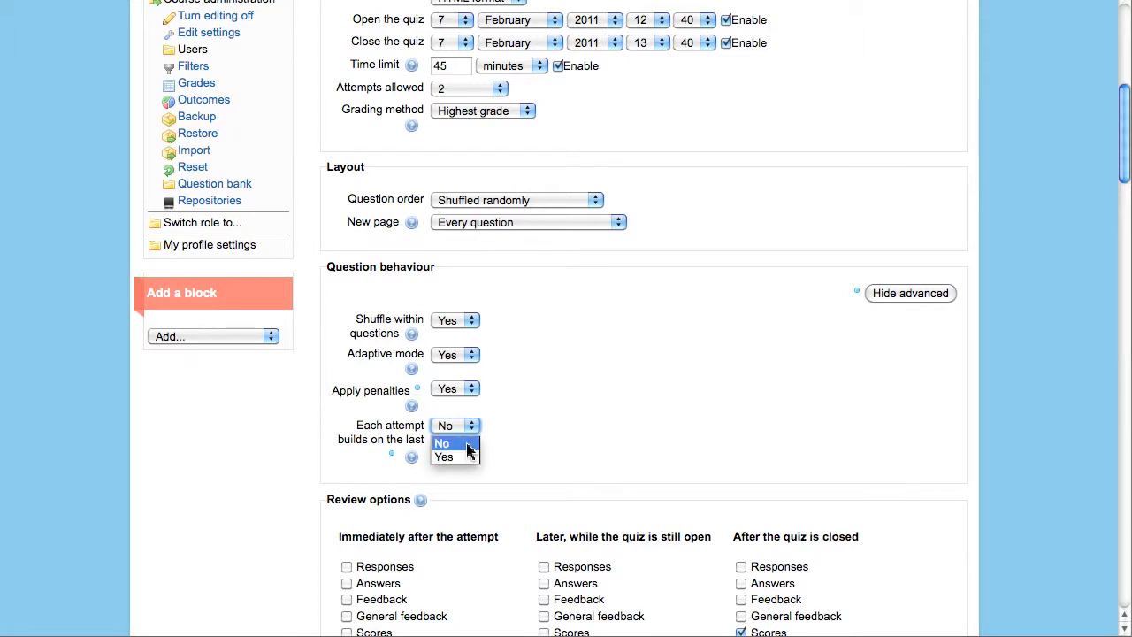
pyautogui.click(464, 457)
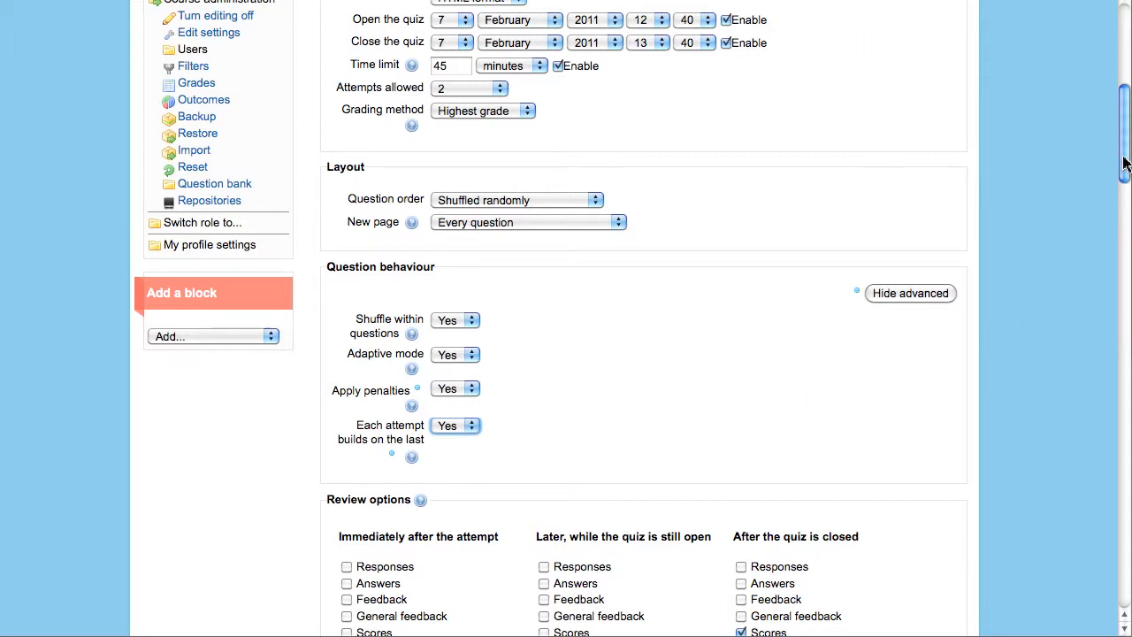
# - Set 'Show the user's picture' to Yes
pyautogui.moveTo(1123, 165); pyautogui.dragTo(1126, 235)
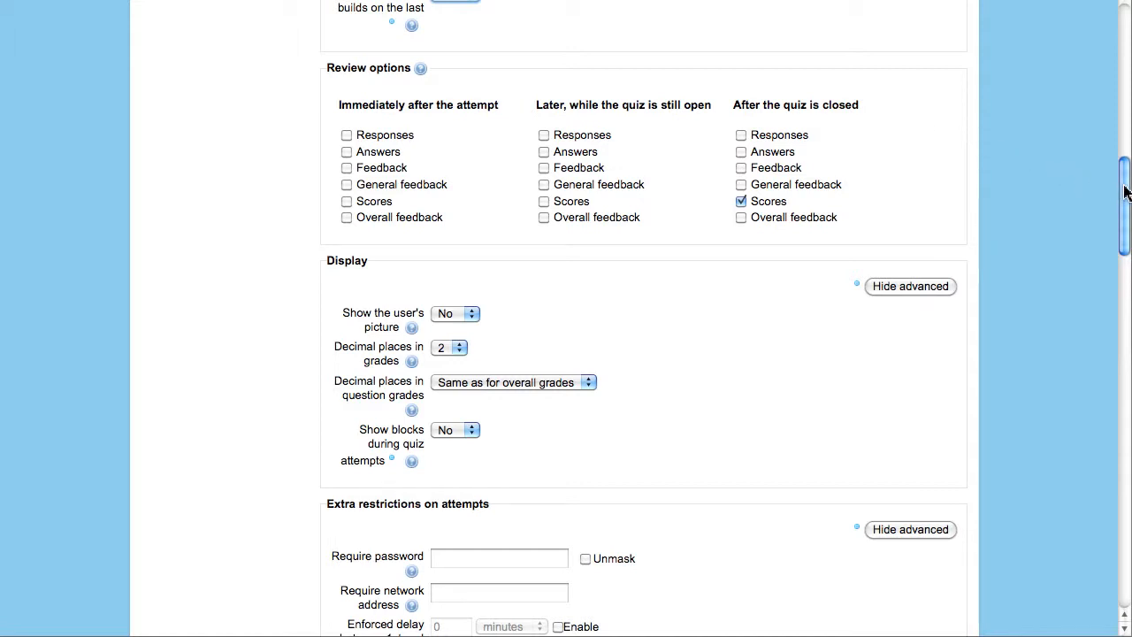
pyautogui.moveTo(1123, 190); pyautogui.dragTo(1123, 220)
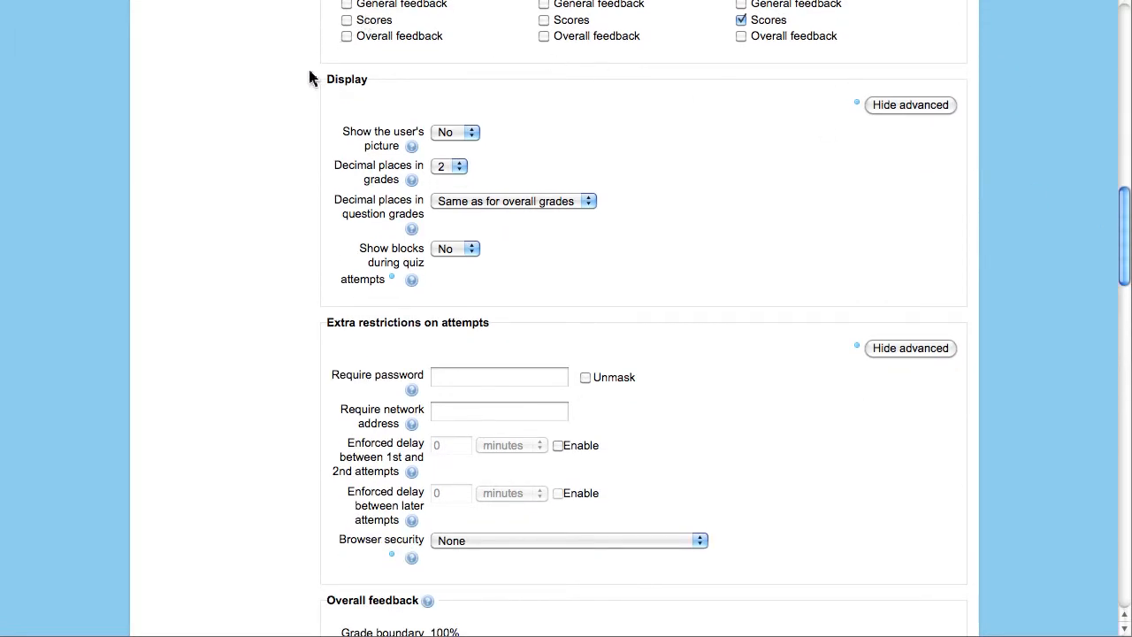
pyautogui.click(472, 133)
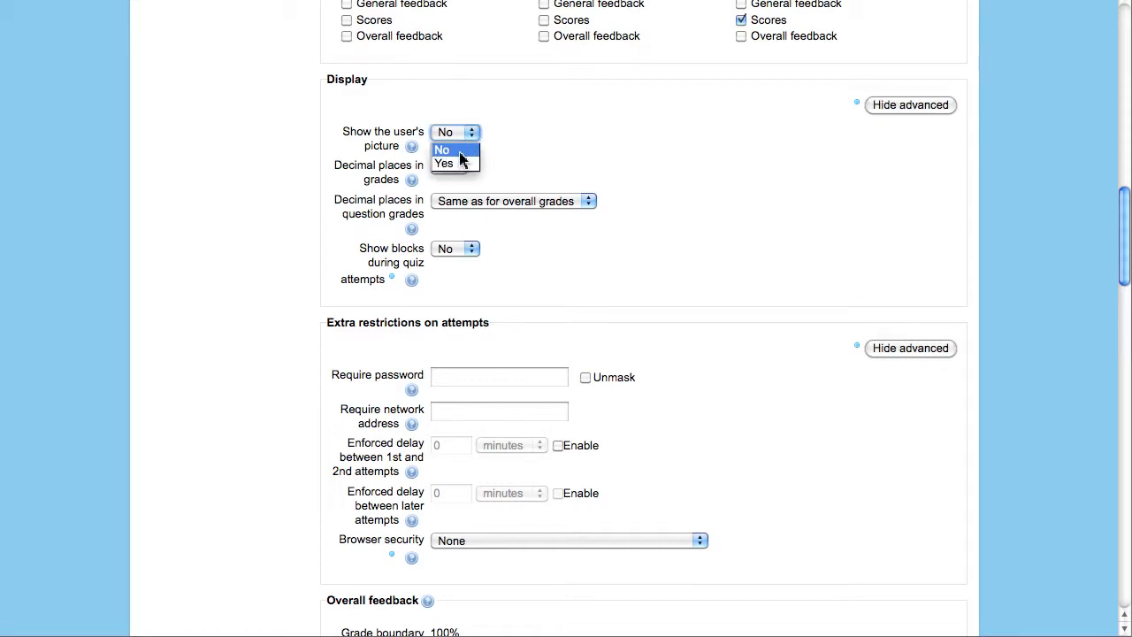
pyautogui.click(453, 164)
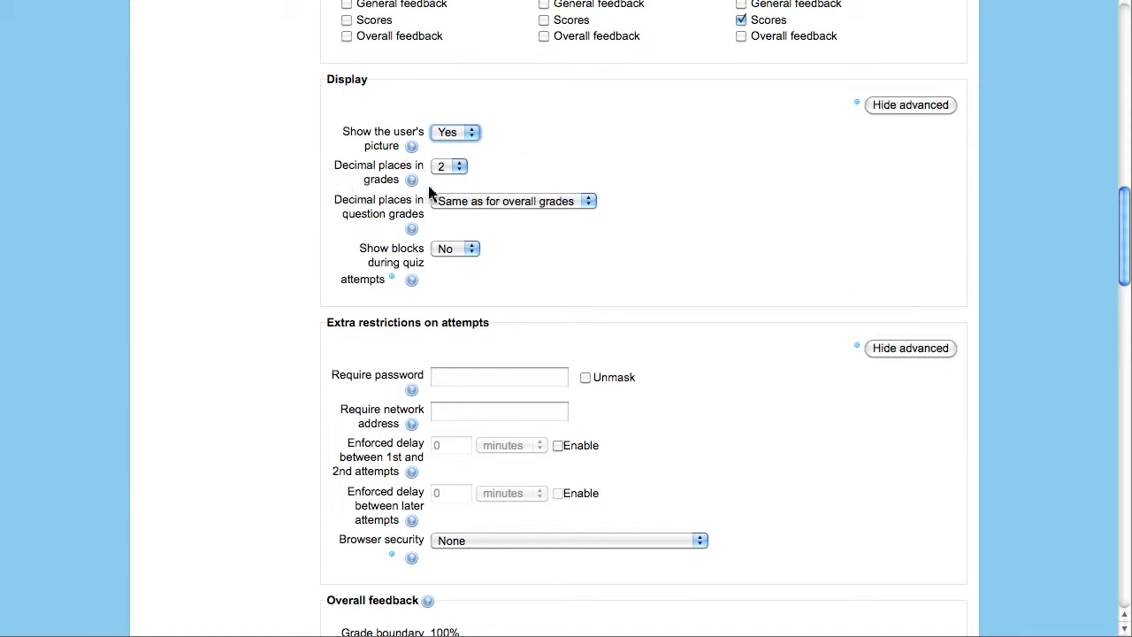
# - Keep 2 decimal places, question grades same as overall, and blocks hidden during attempts
pyautogui.click(461, 170)
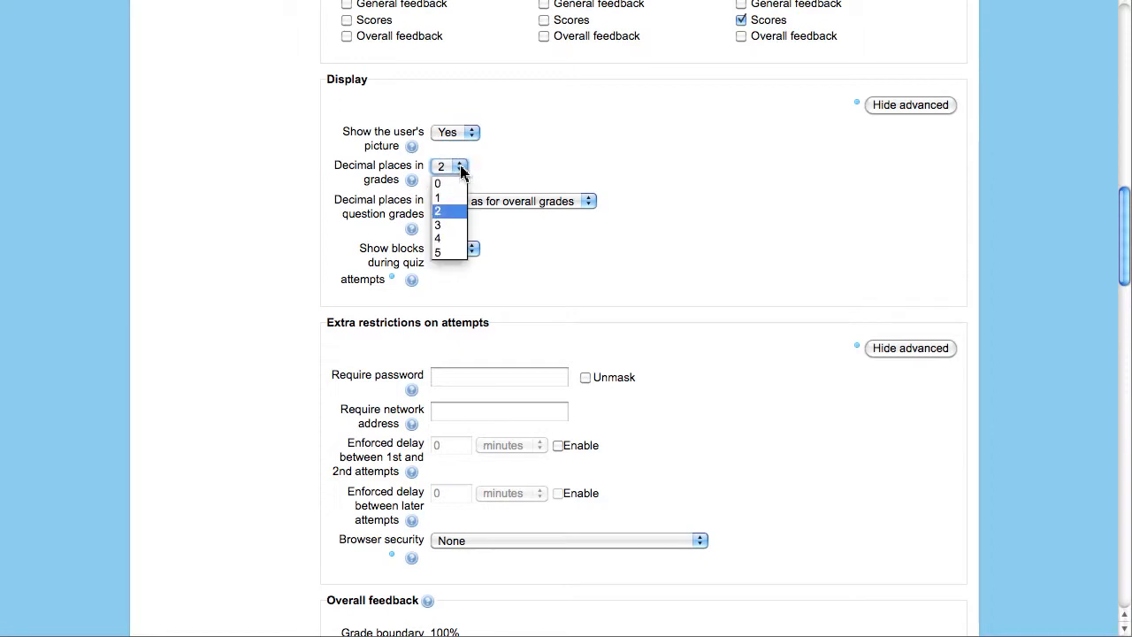
pyautogui.click(461, 170)
pyautogui.click(461, 170)
pyautogui.click(454, 212)
pyautogui.click(499, 204)
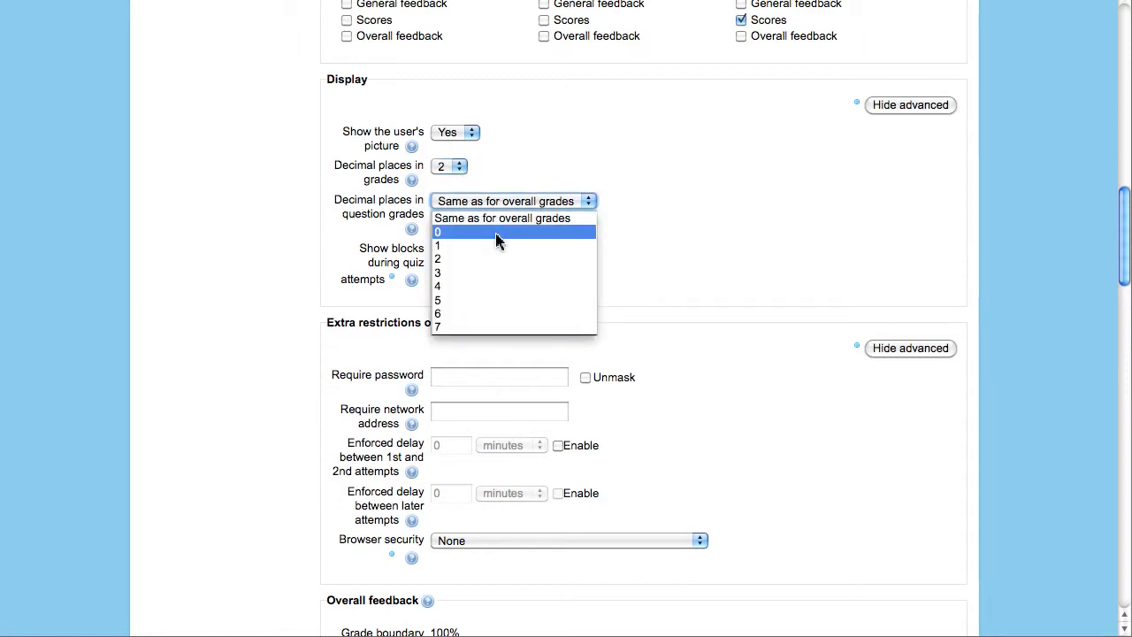
pyautogui.click(498, 221)
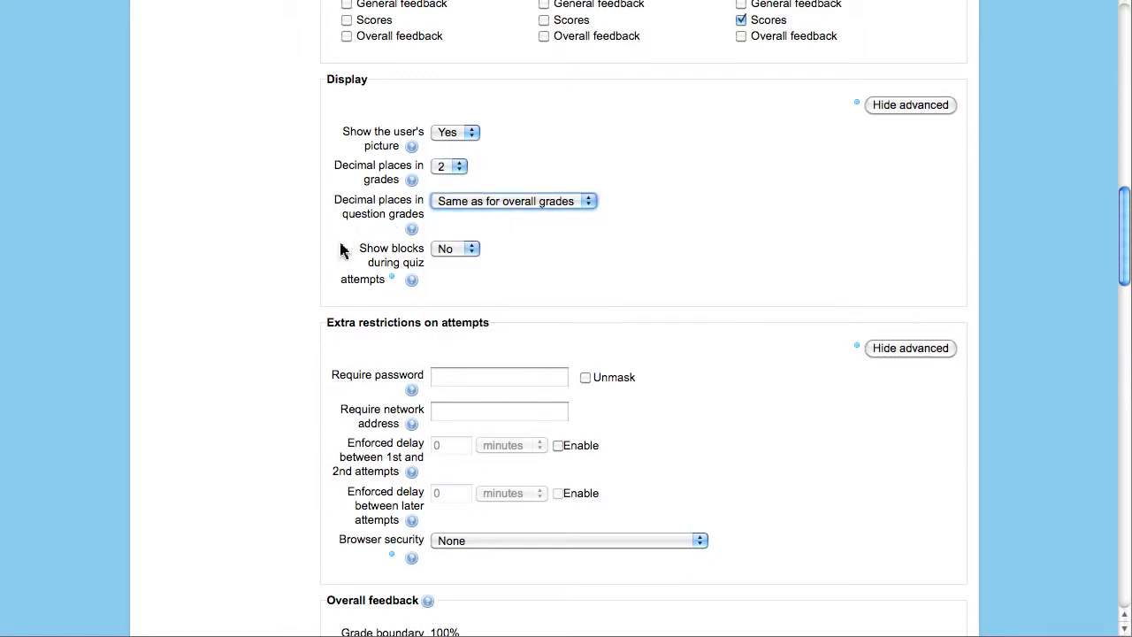
pyautogui.click(472, 251)
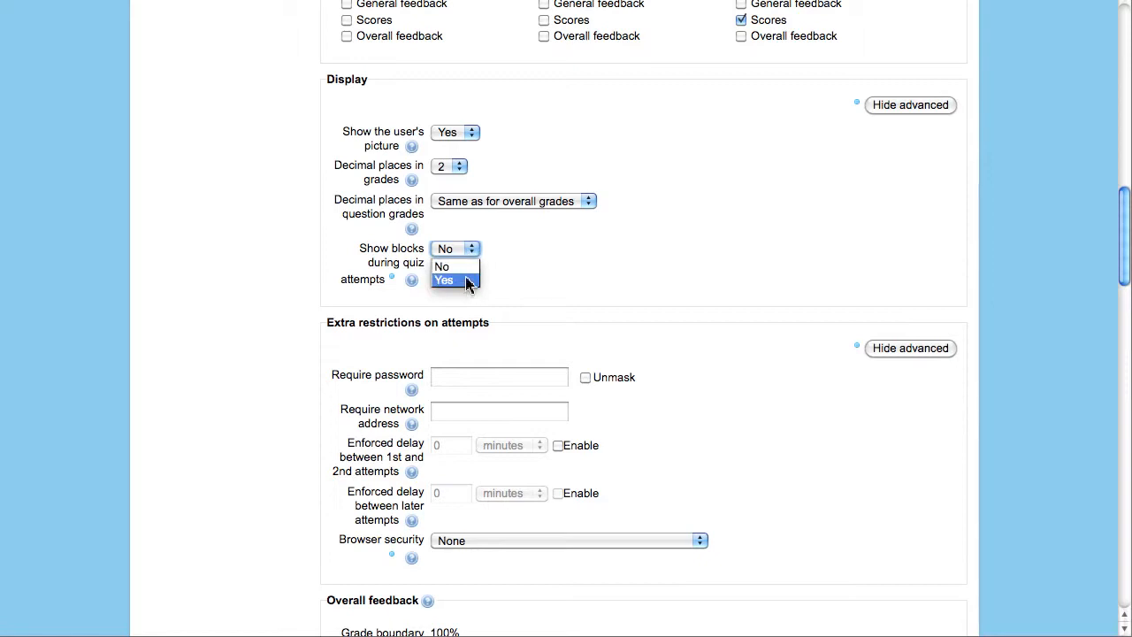
pyautogui.click(466, 269)
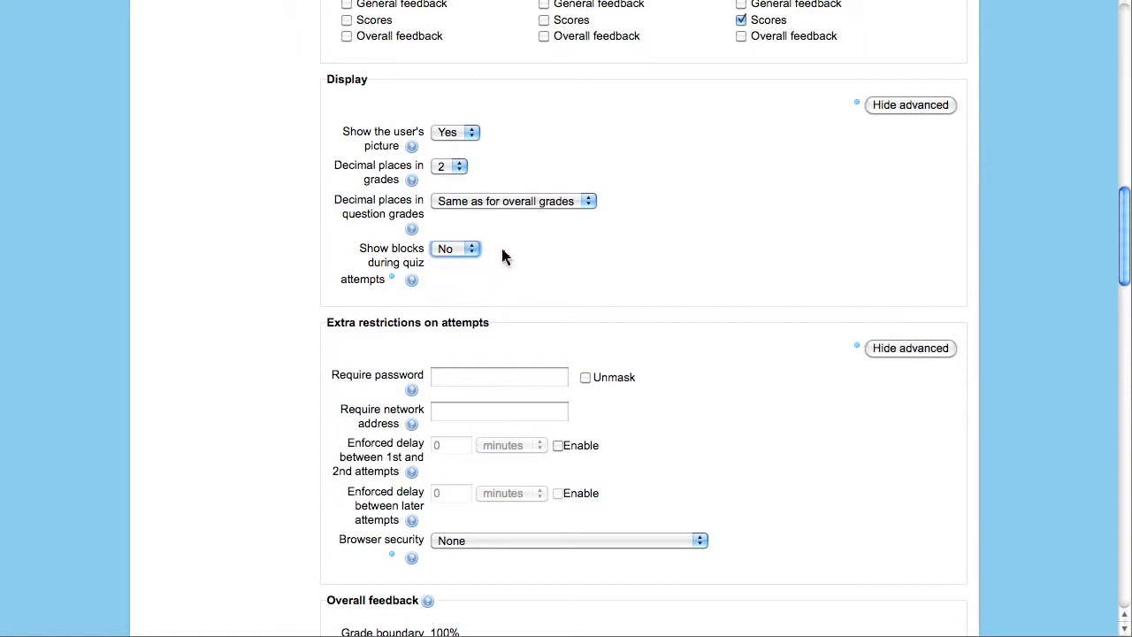
pyautogui.click(505, 256)
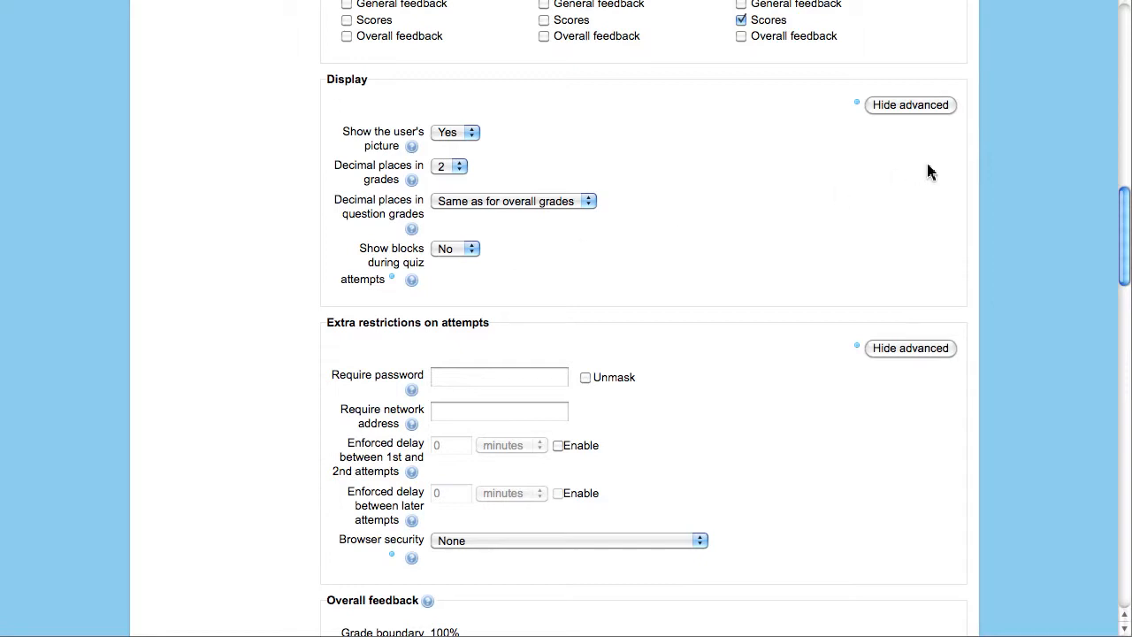
pyautogui.moveTo(1122, 205); pyautogui.dragTo(1124, 255)
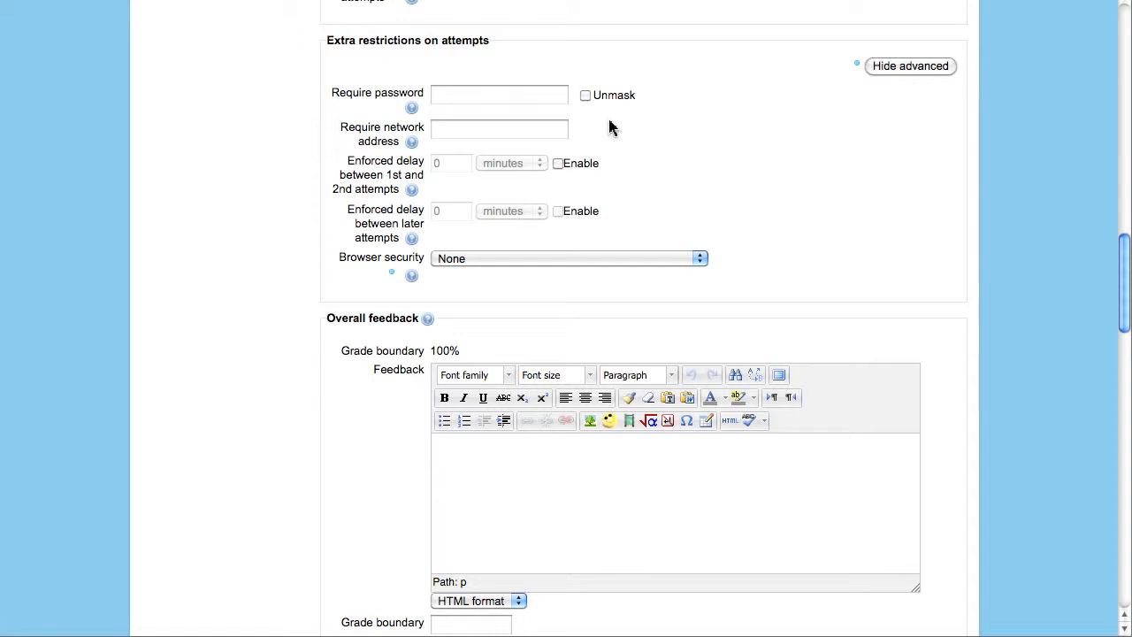
# - Enter a quiz password, leaving the network address restriction blank
pyautogui.click(450, 95)
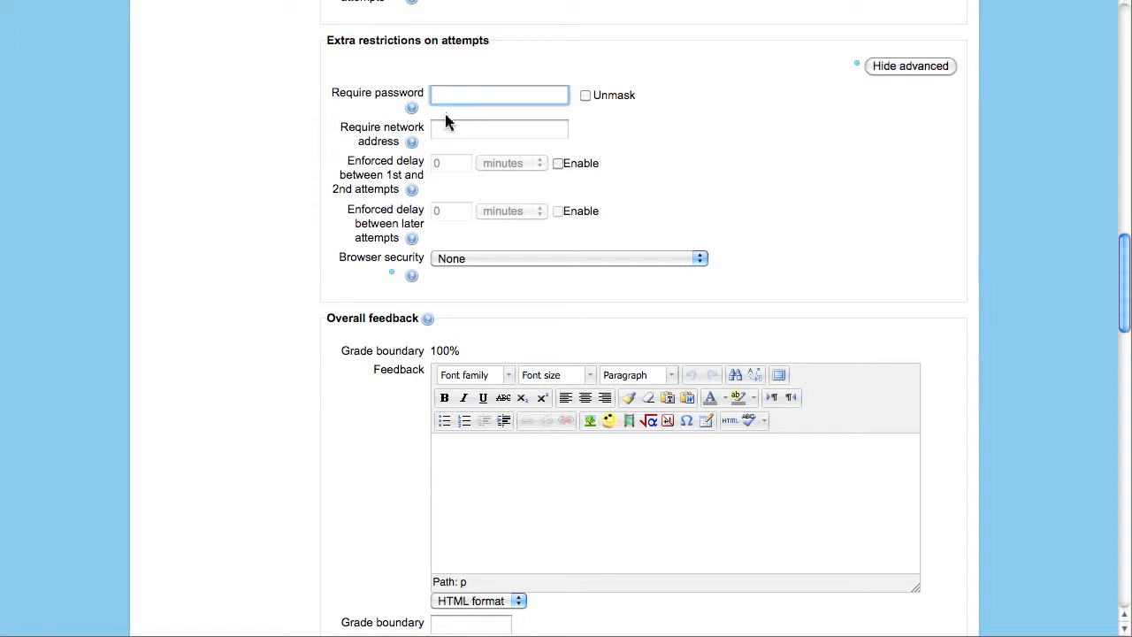
pyautogui.click(445, 129)
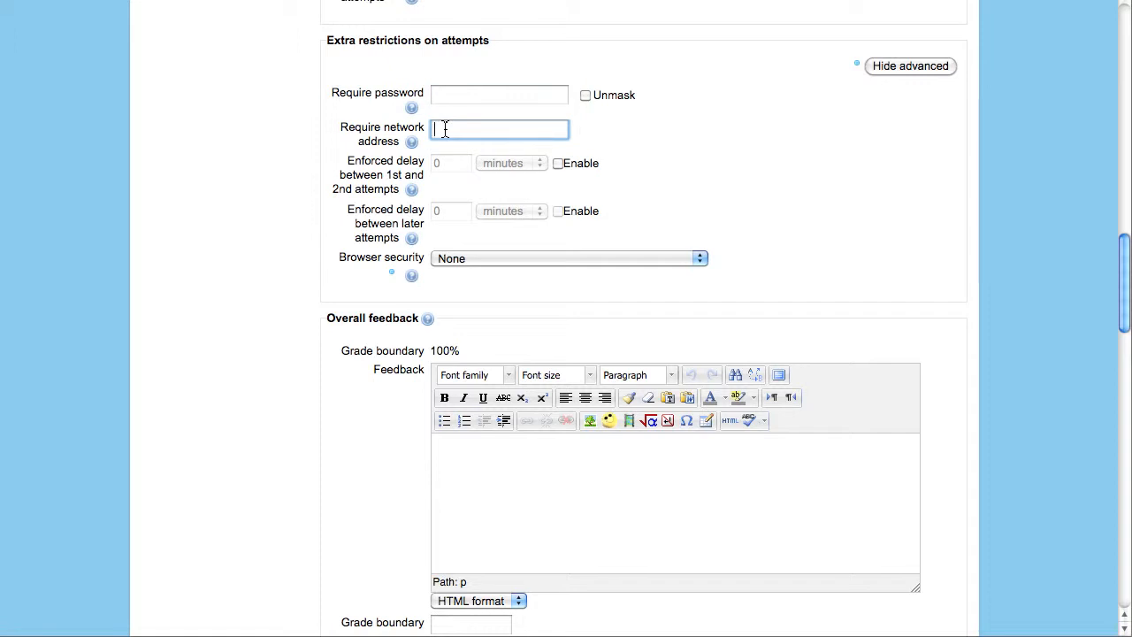
pyautogui.click(588, 137)
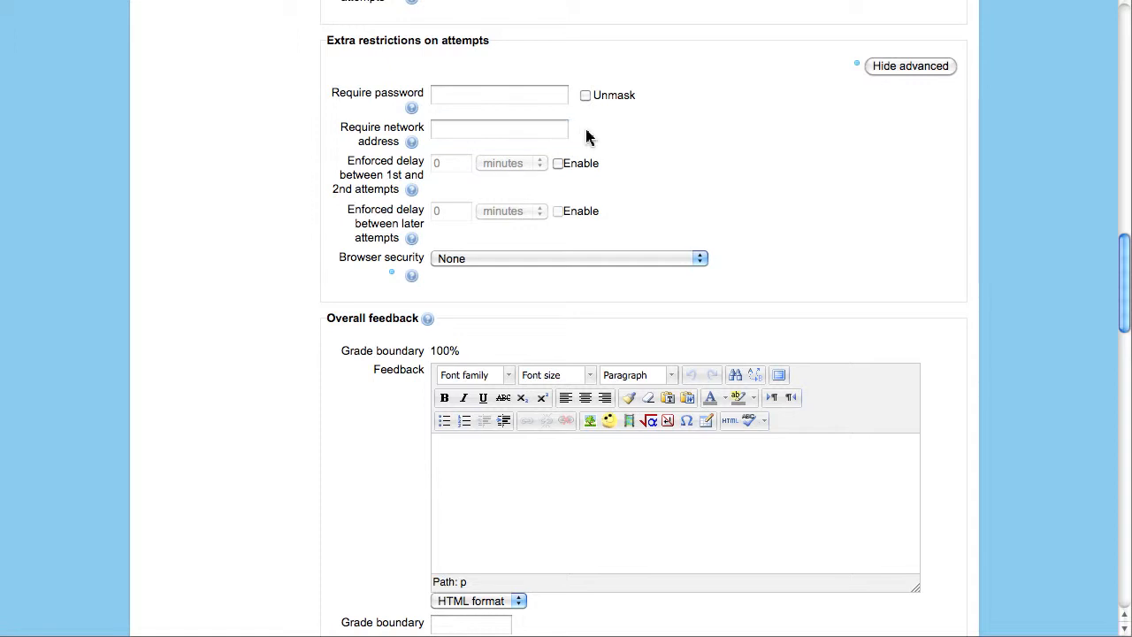
pyautogui.click(452, 96)
pyautogui.write('pa')
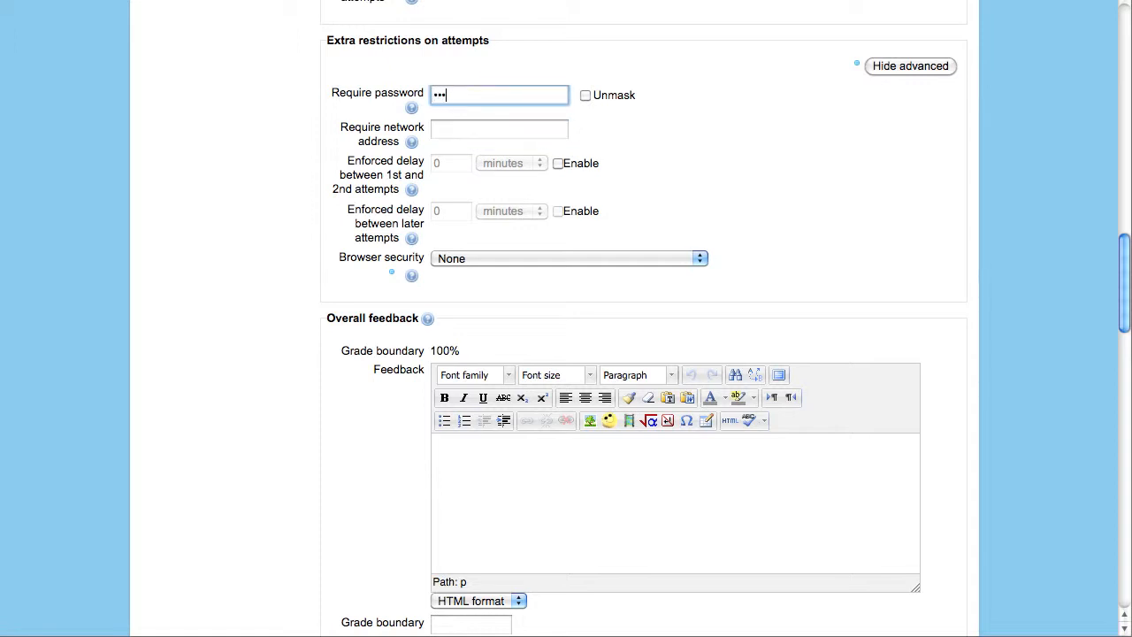
pyautogui.click(644, 129)
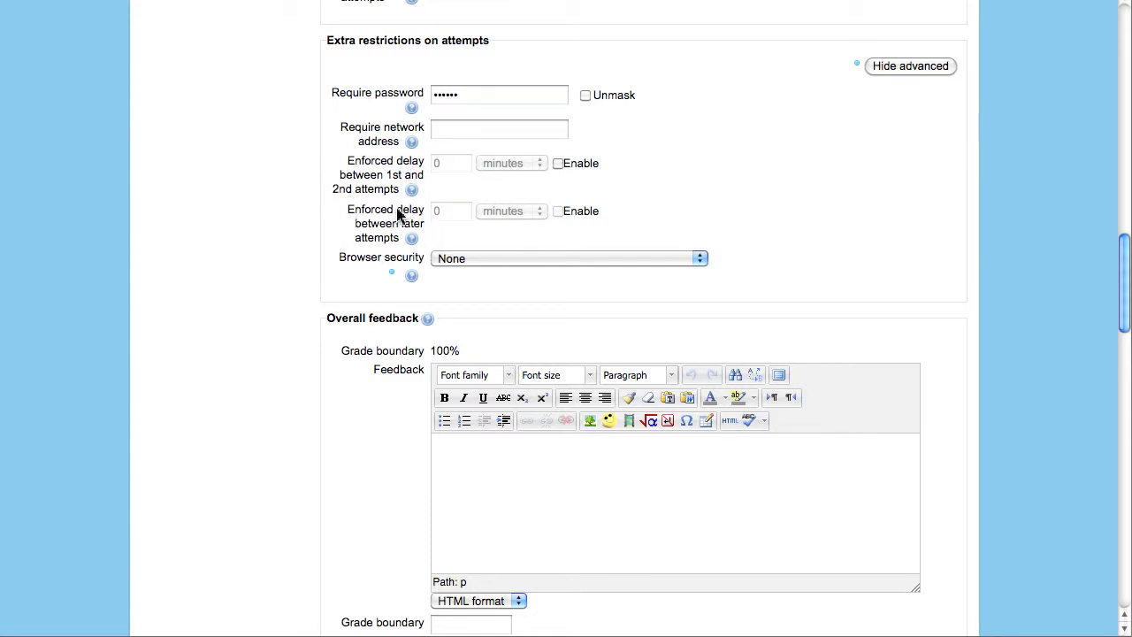
# - Enable the 1st-to-2nd attempt delay and set browser security to full screen pop-up with JavaScript security
pyautogui.click(560, 166)
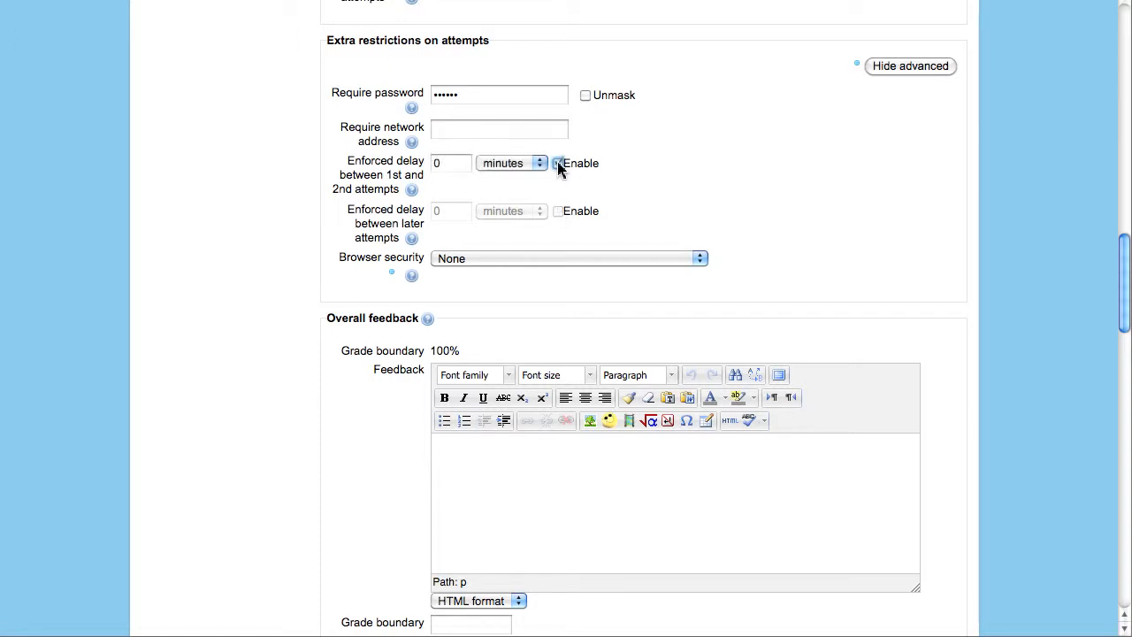
pyautogui.click(537, 164)
pyautogui.click(537, 168)
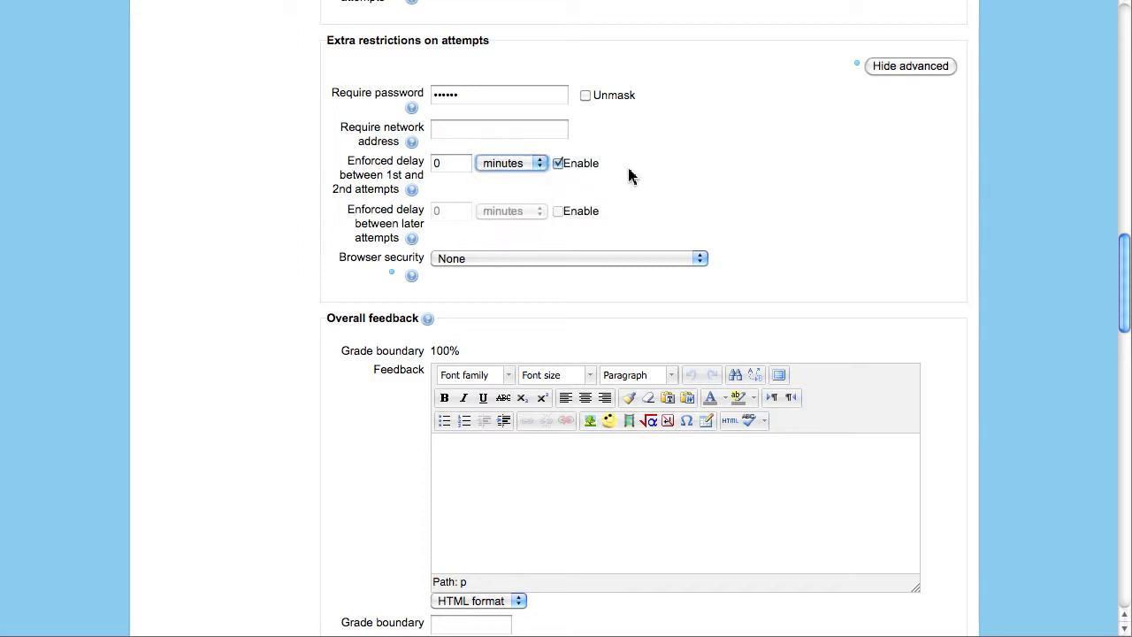
pyautogui.click(702, 258)
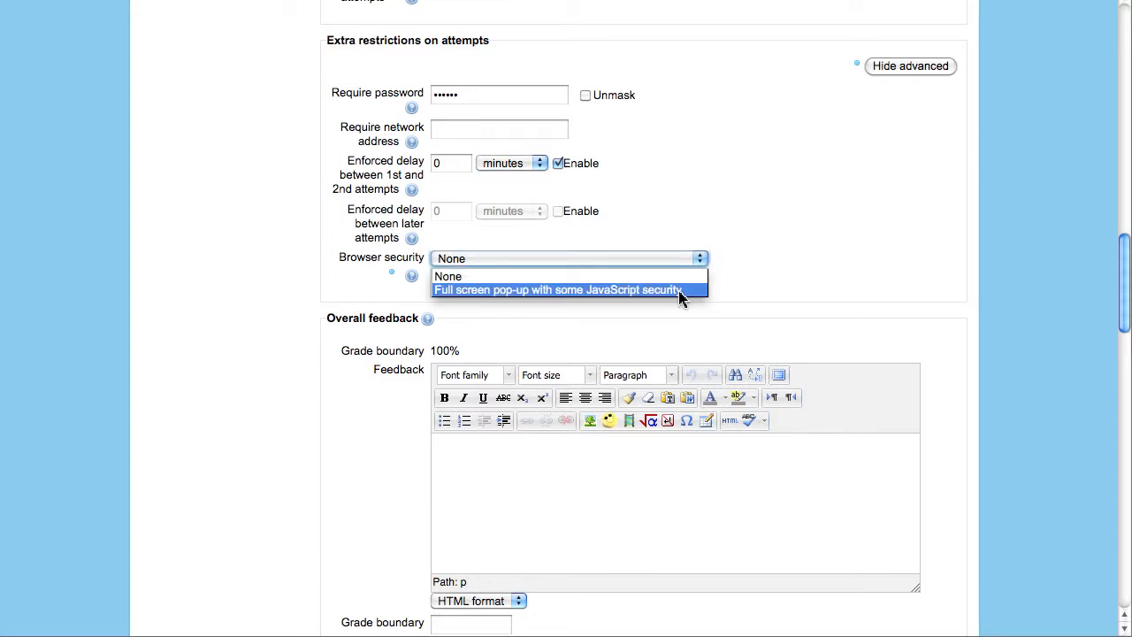
pyautogui.click(682, 290)
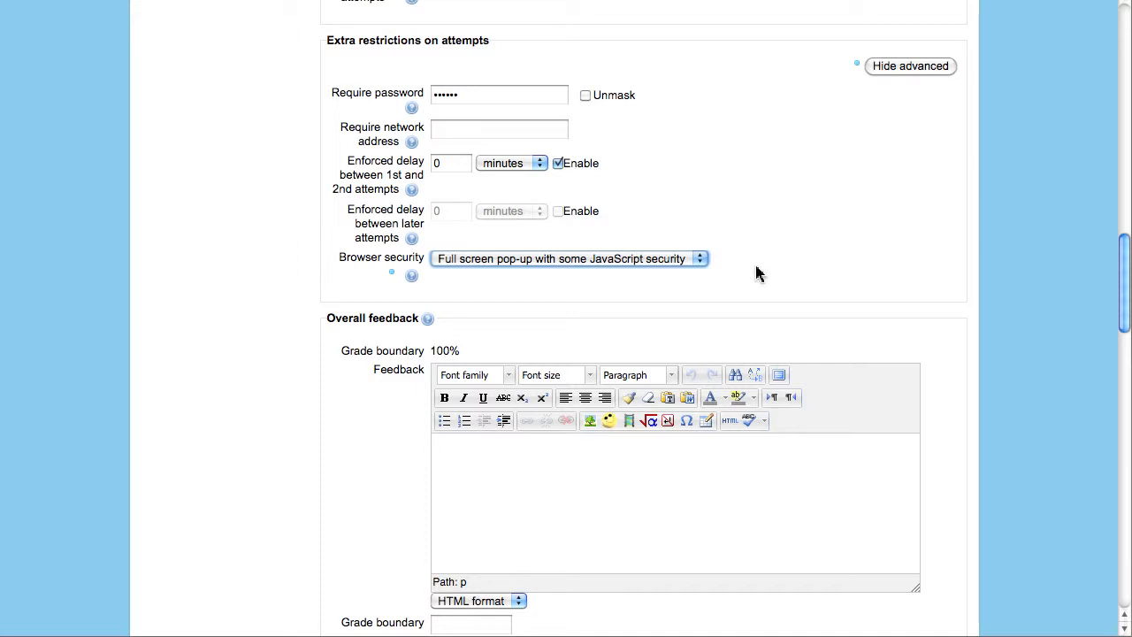
pyautogui.moveTo(1128, 273); pyautogui.dragTo(1127, 320)
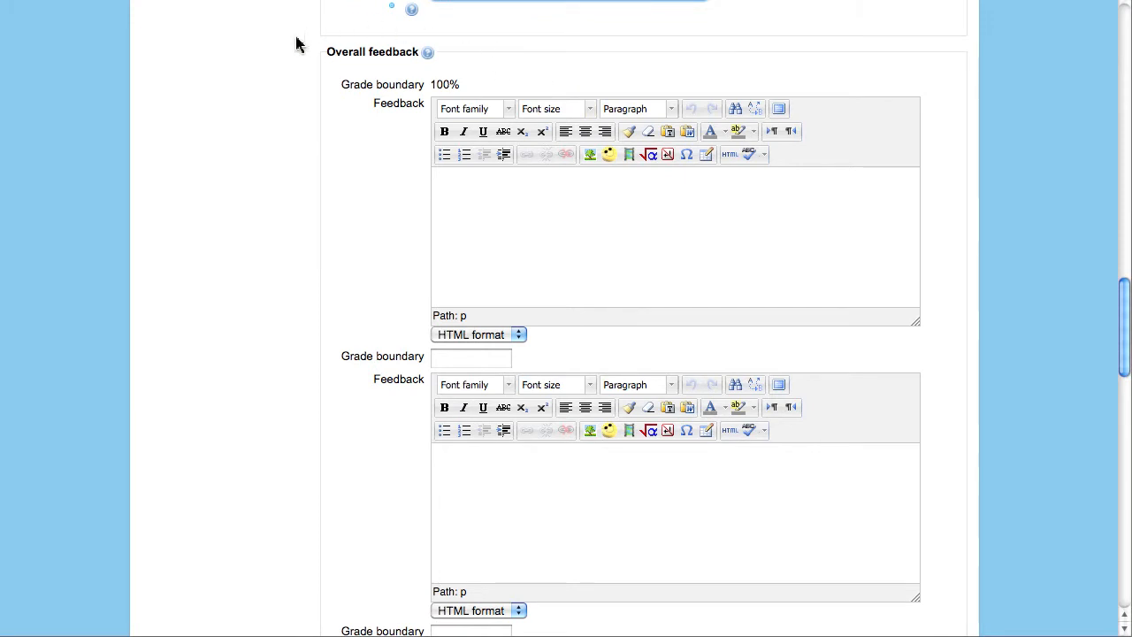
# - Write 'Great Job!' as the overall feedback for the 100% boundary
pyautogui.click(492, 194)
pyautogui.write('Great Job!')
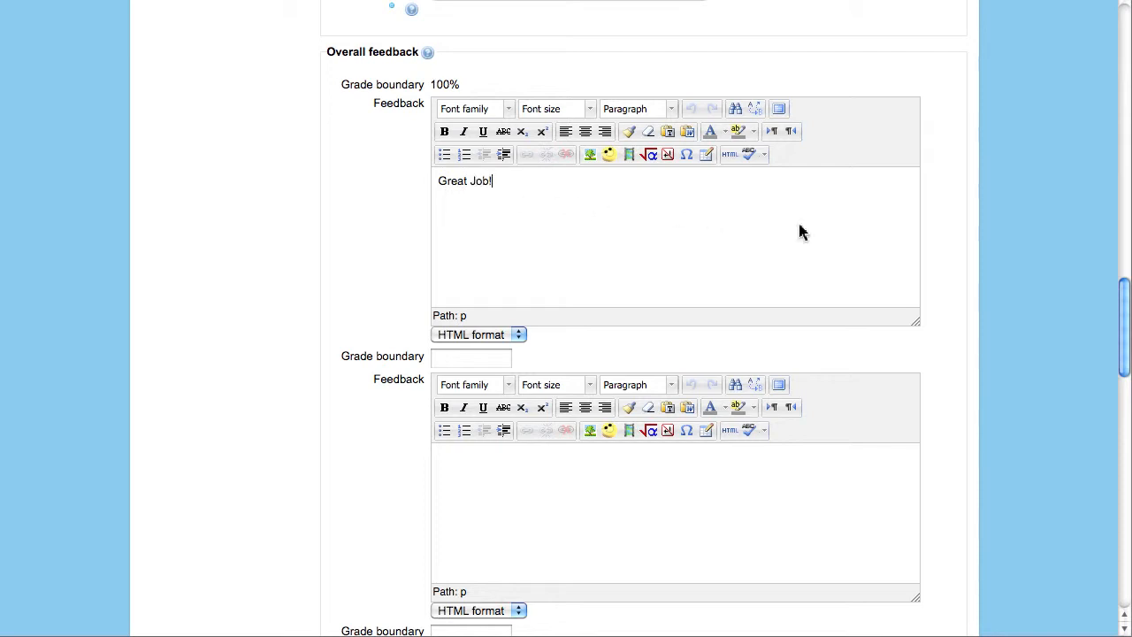
pyautogui.moveTo(1125, 311); pyautogui.dragTo(1124, 350)
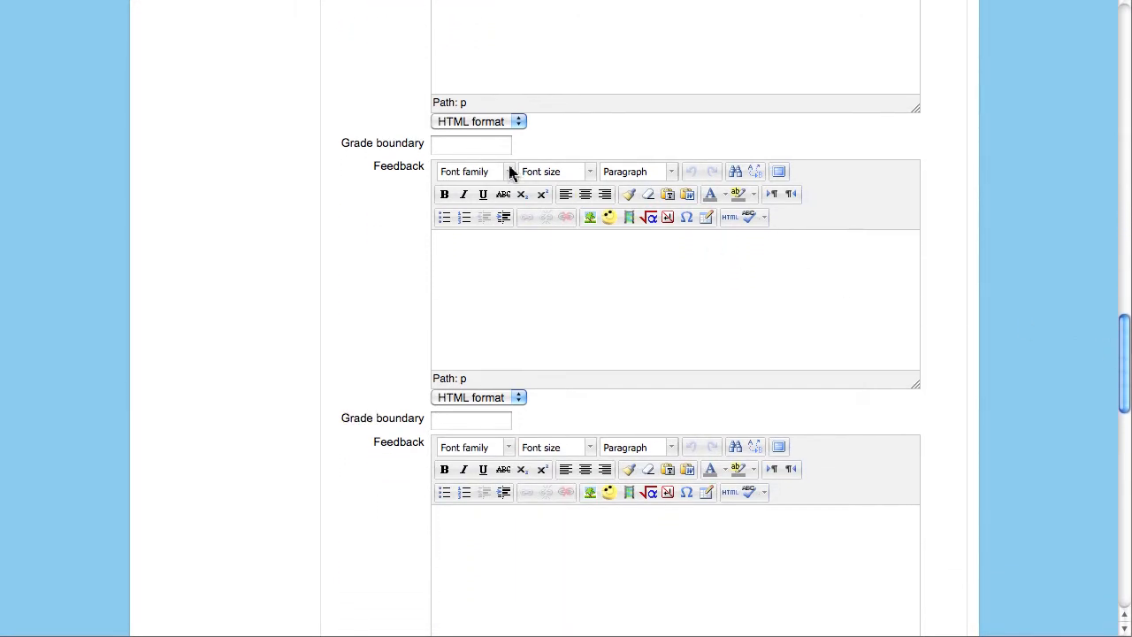
# - Add a 50% grade boundary with the feedback 'See Chapter 1'
pyautogui.click(486, 147)
pyautogui.write('50%')
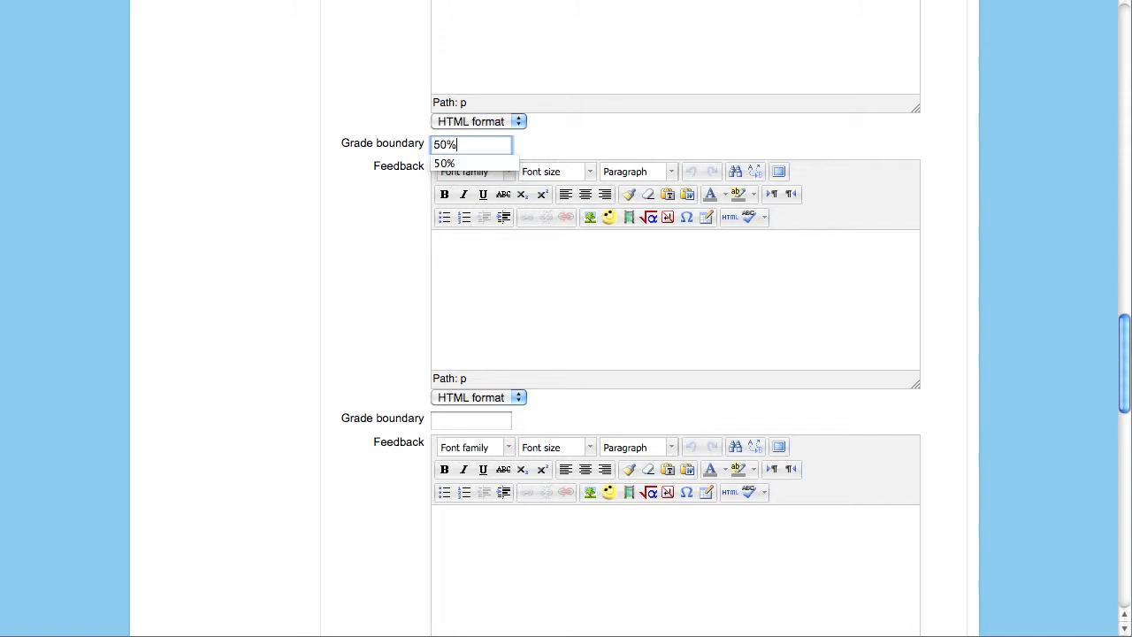
pyautogui.click(514, 248)
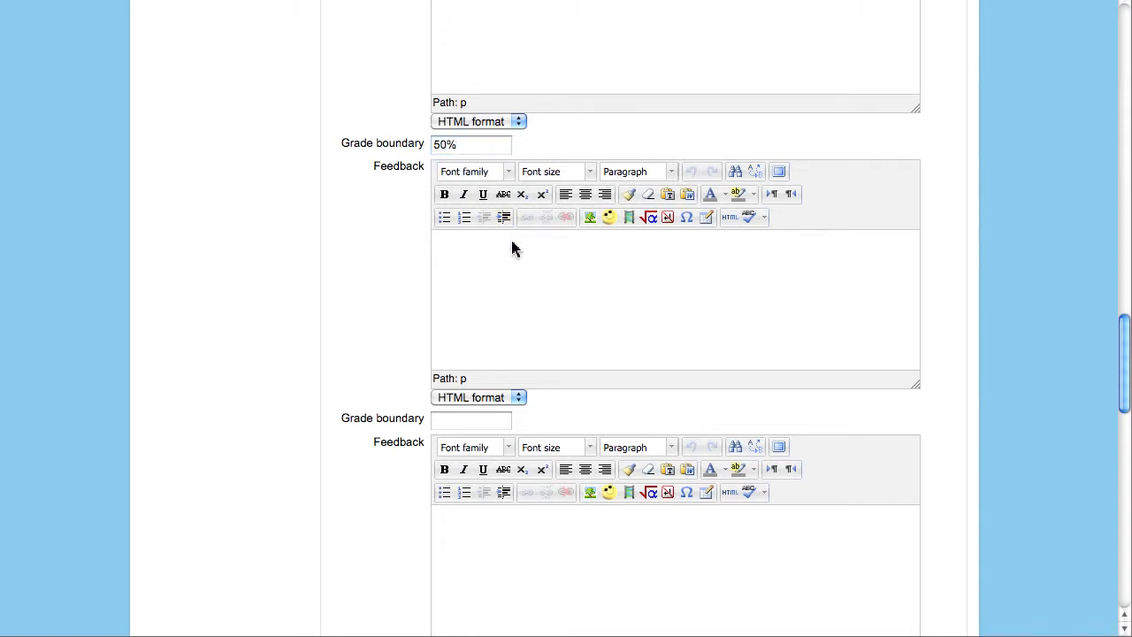
pyautogui.write('See Chapter 1')
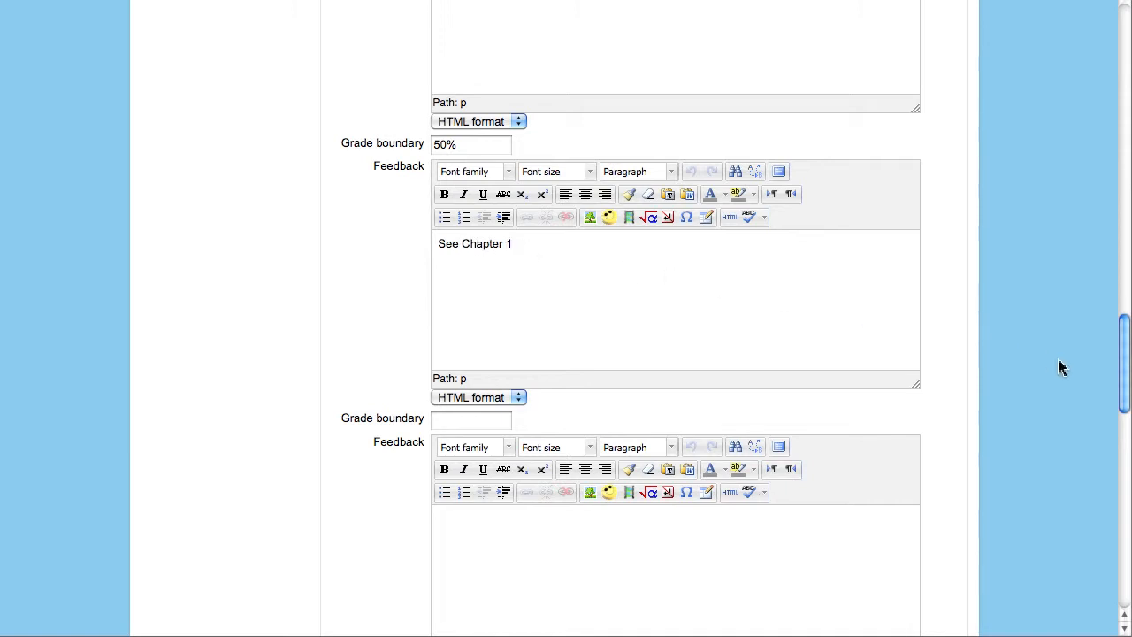
pyautogui.moveTo(1123, 367); pyautogui.dragTo(1124, 578)
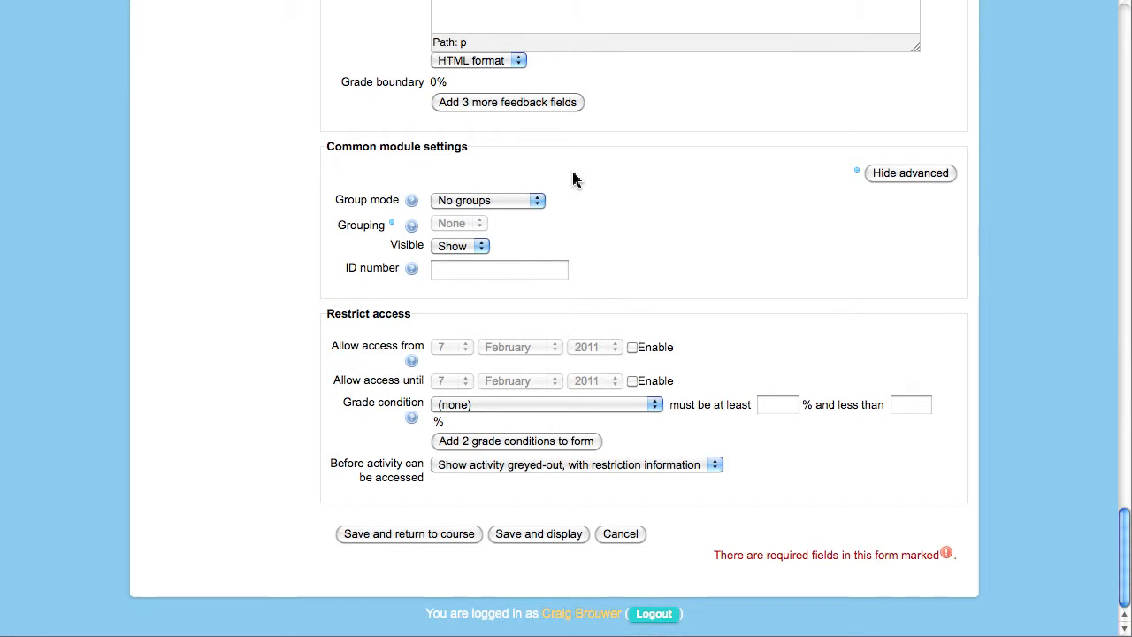
pyautogui.click(535, 204)
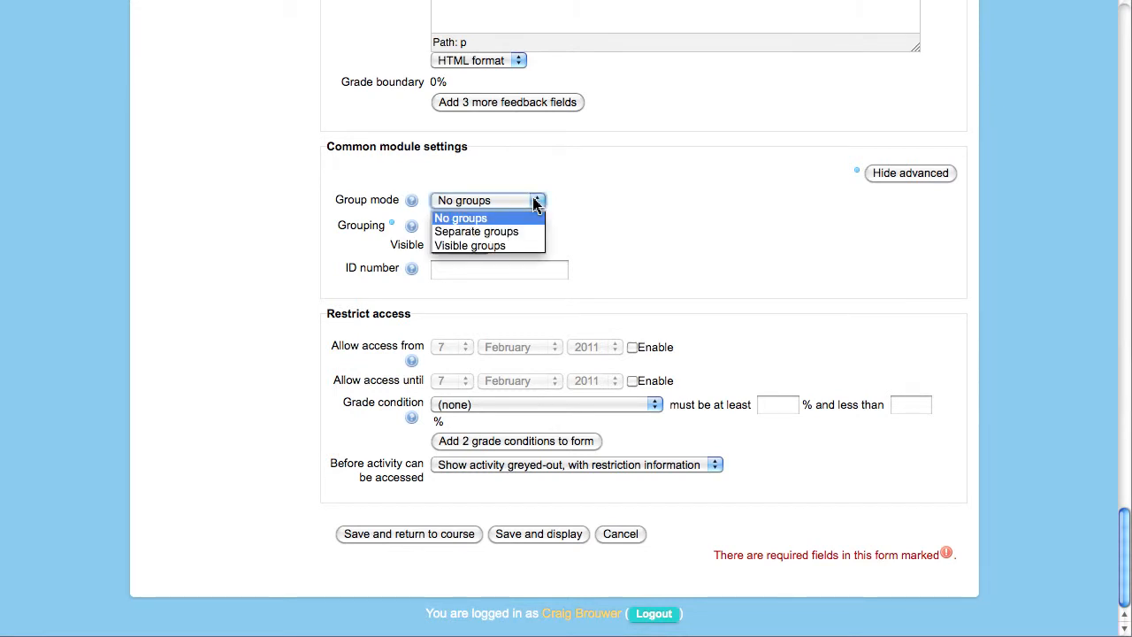
pyautogui.click(510, 257)
pyautogui.click(510, 270)
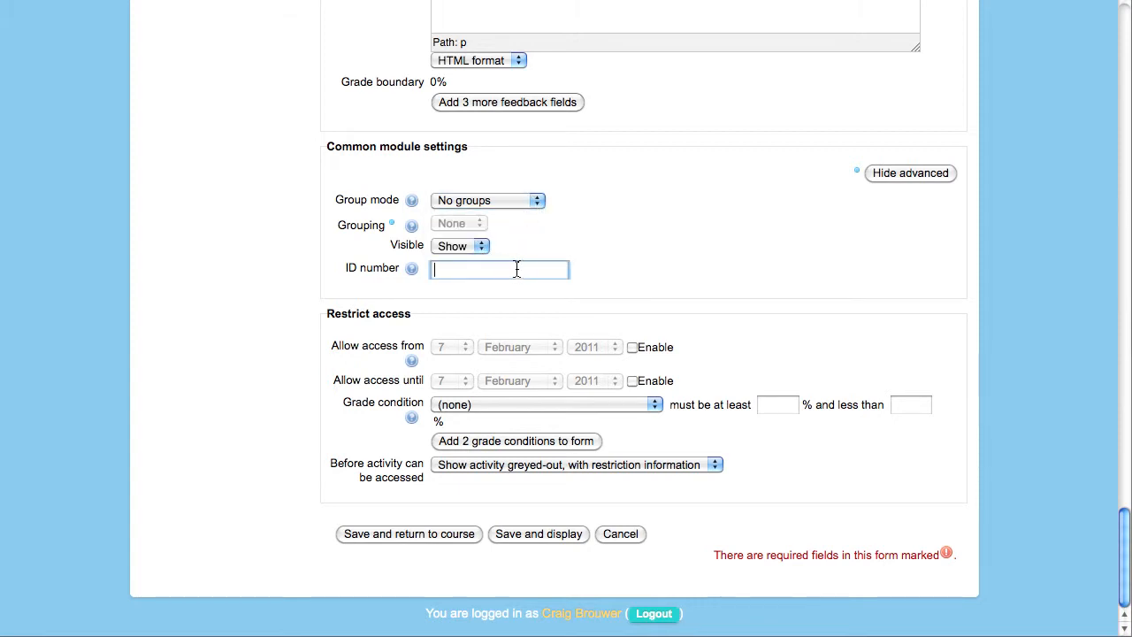
pyautogui.click(538, 201)
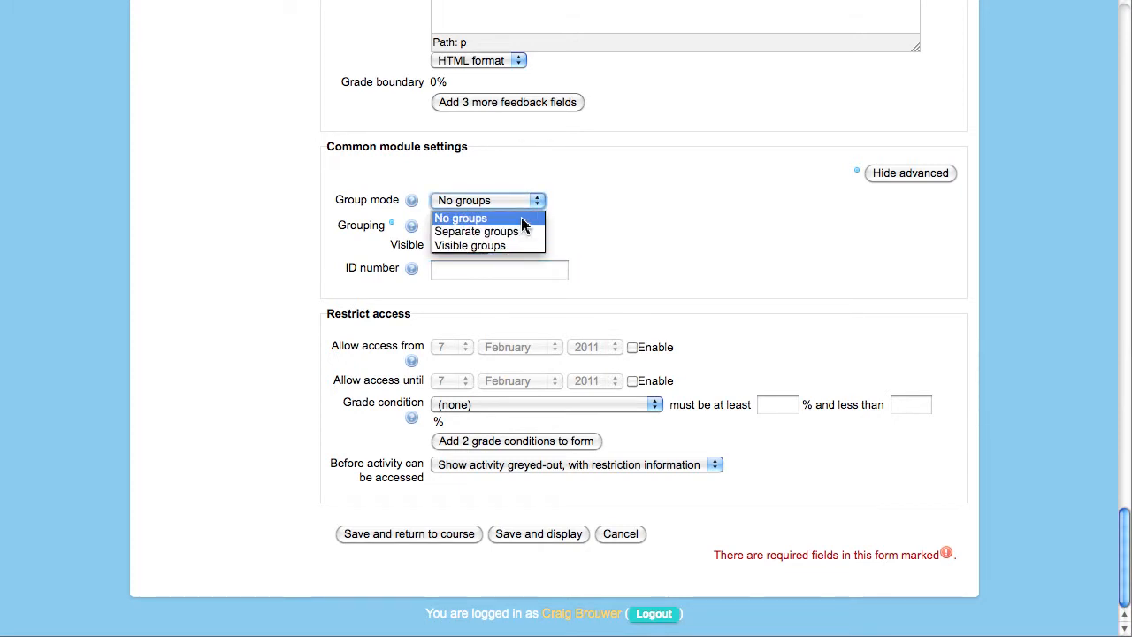
pyautogui.click(520, 216)
pyautogui.click(642, 227)
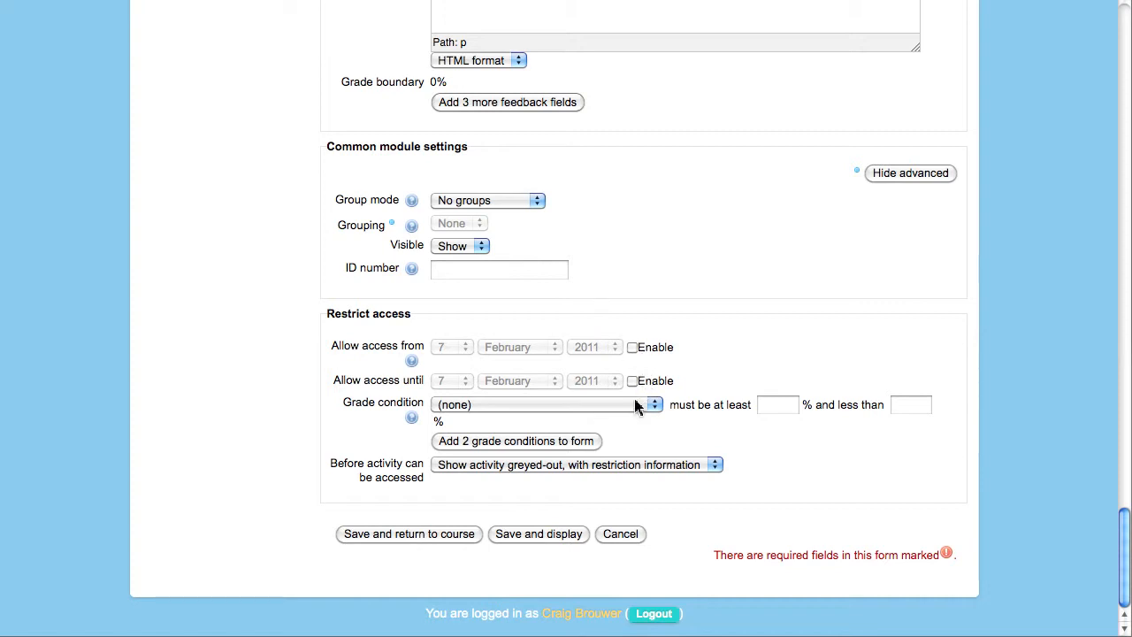
# - Allow access from 5 February until 11 February 2011
pyautogui.click(632, 348)
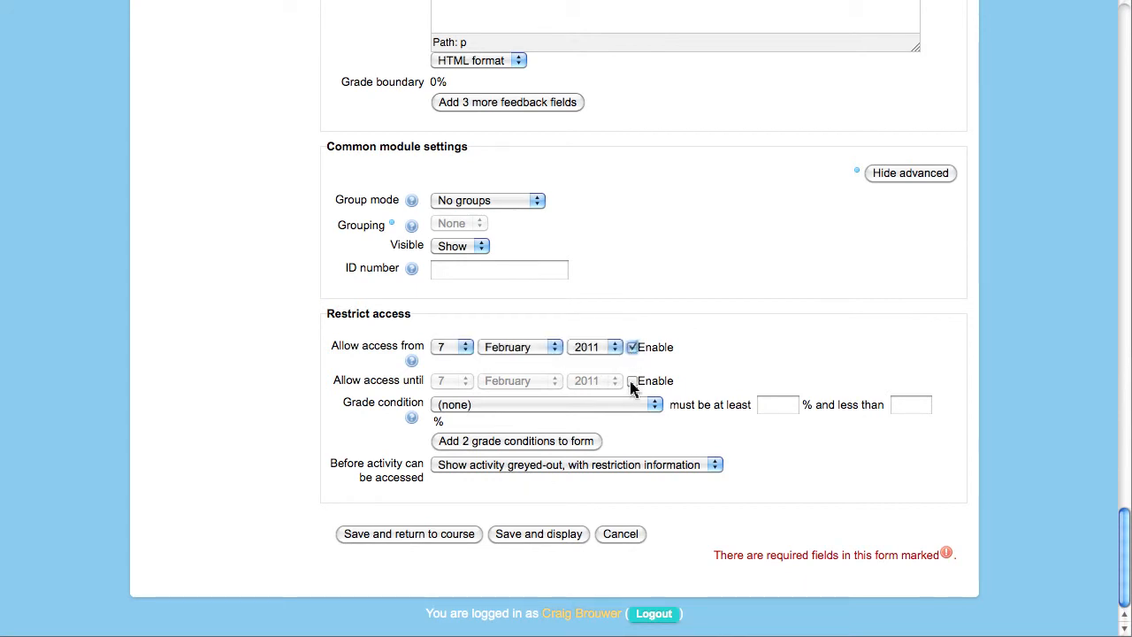
pyautogui.click(633, 381)
pyautogui.click(463, 348)
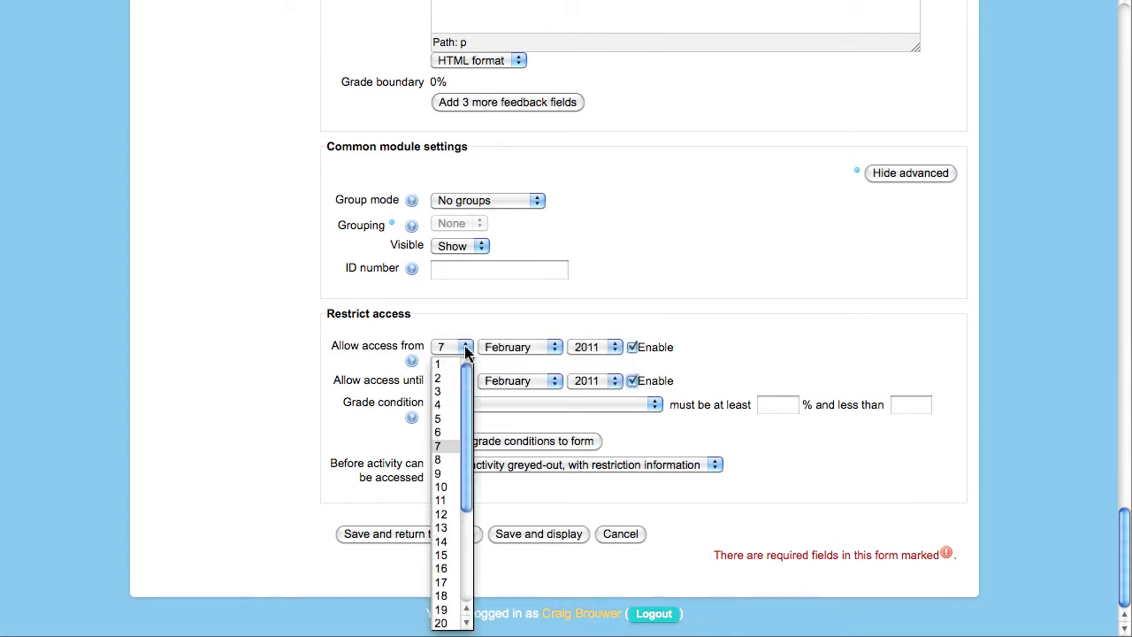
pyautogui.click(448, 419)
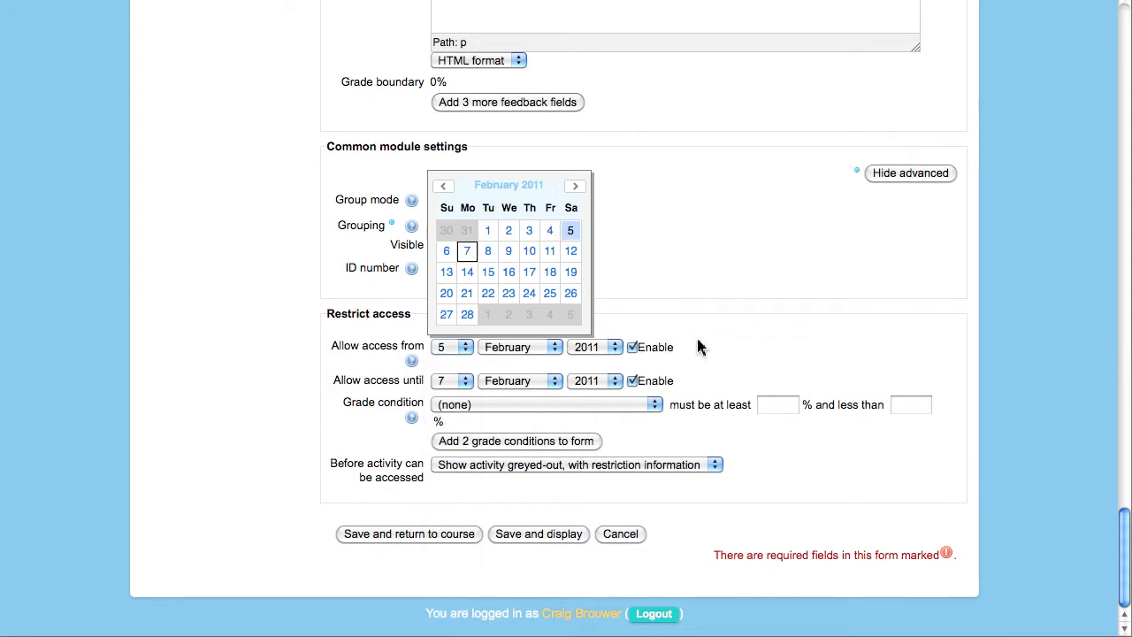
pyautogui.click(465, 381)
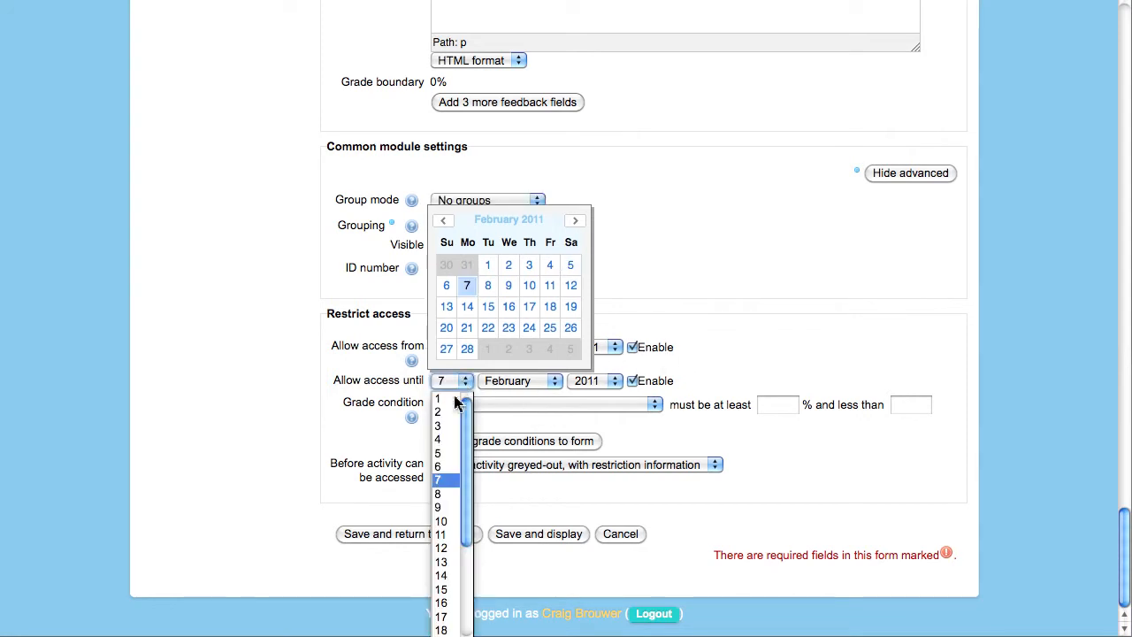
pyautogui.click(441, 536)
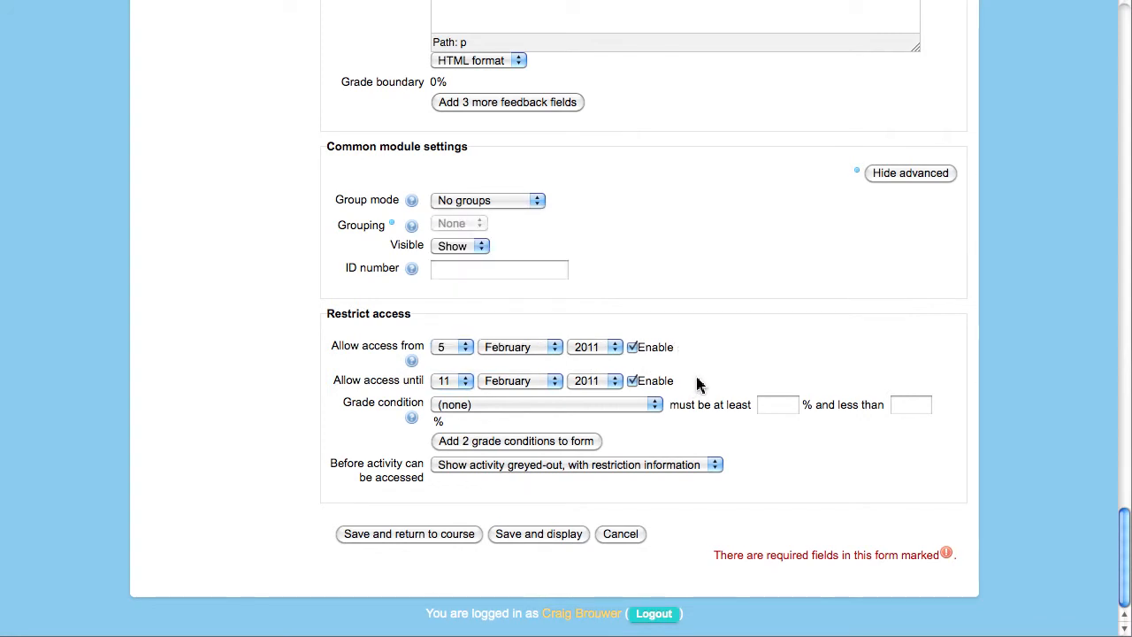
# - Add a grade condition requiring a Quiz 1 grade between 75% and 85%
pyautogui.click(654, 407)
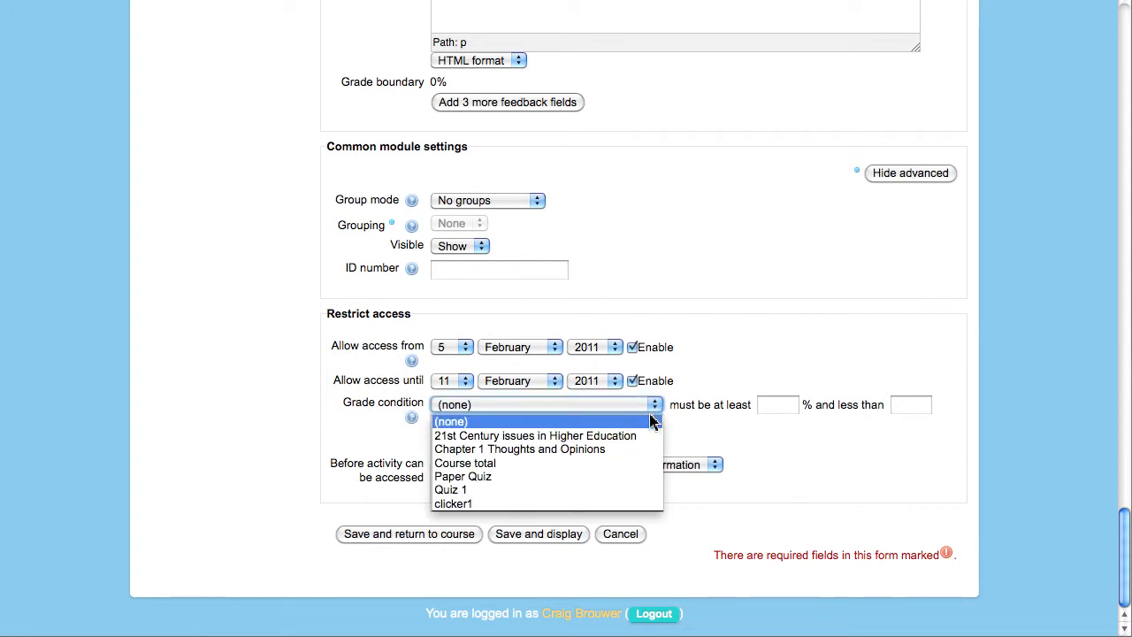
pyautogui.click(641, 492)
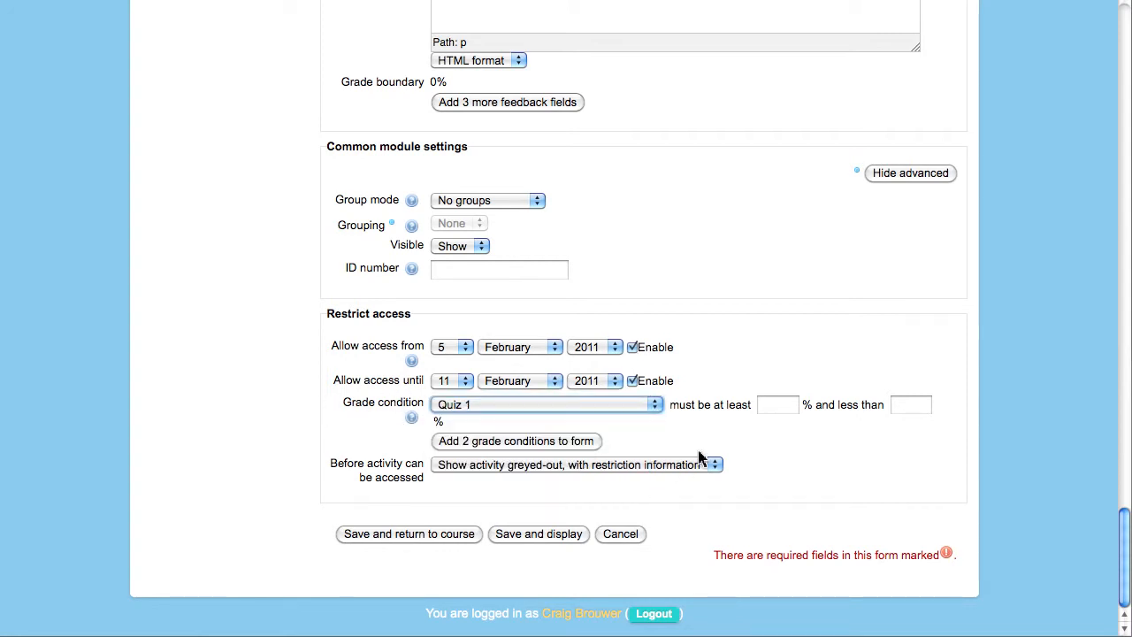
pyautogui.click(775, 407)
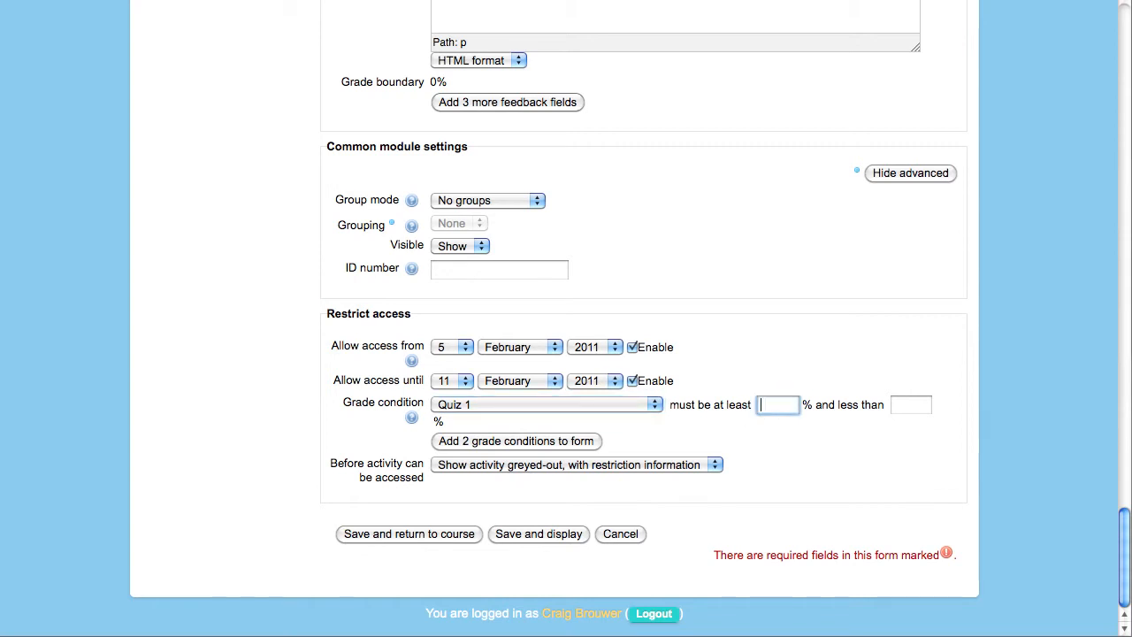
pyautogui.write('75')
pyautogui.click(918, 407)
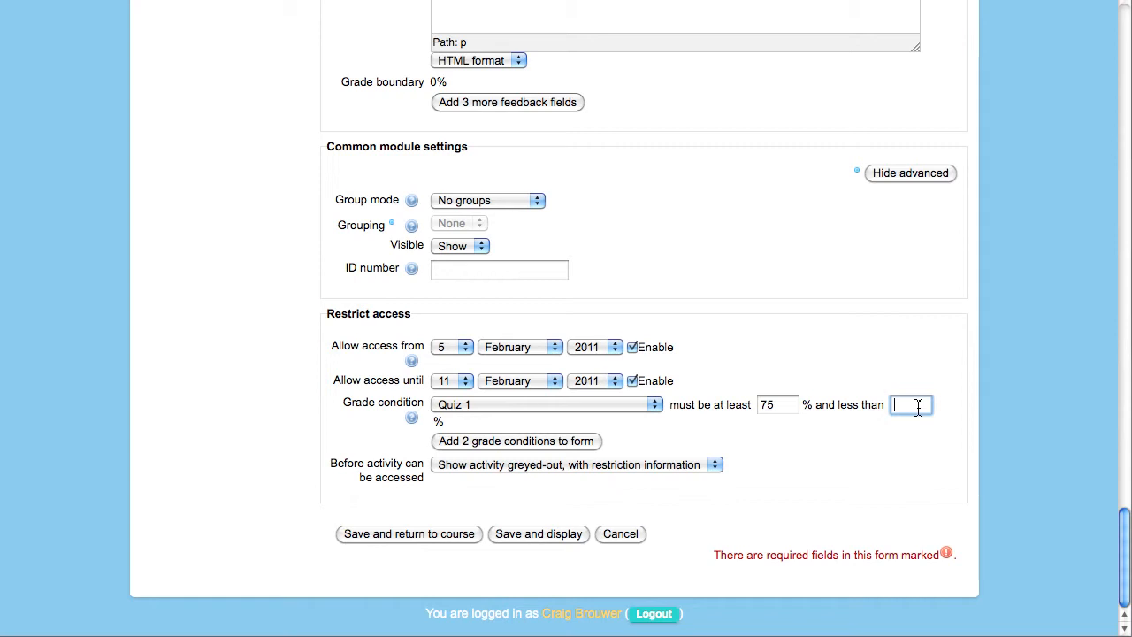
pyautogui.write('85')
pyautogui.click(698, 434)
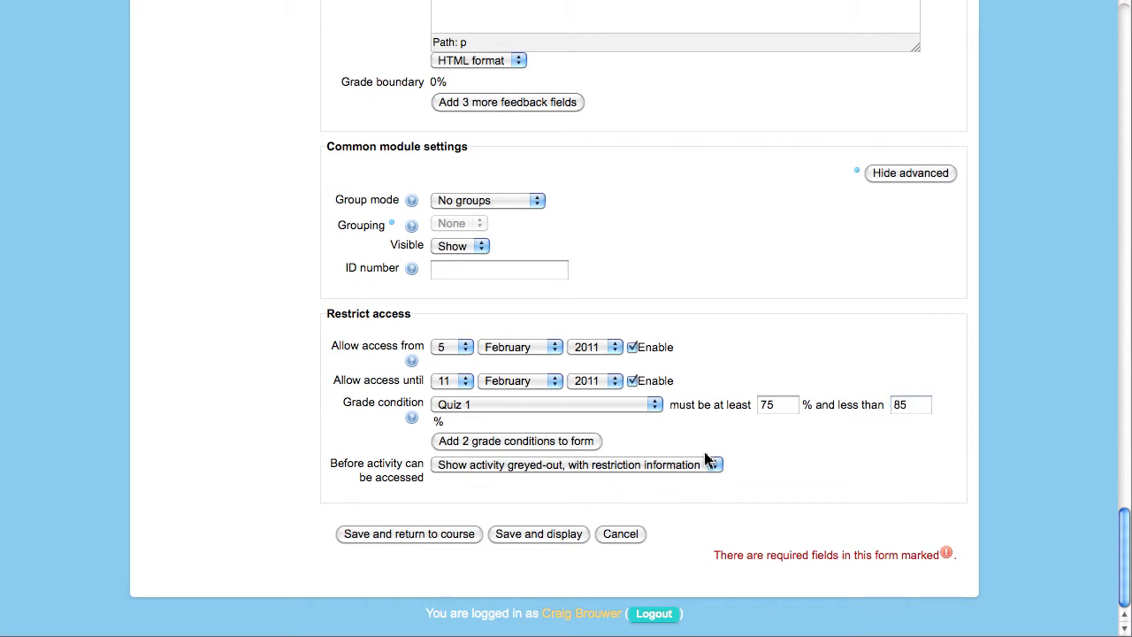